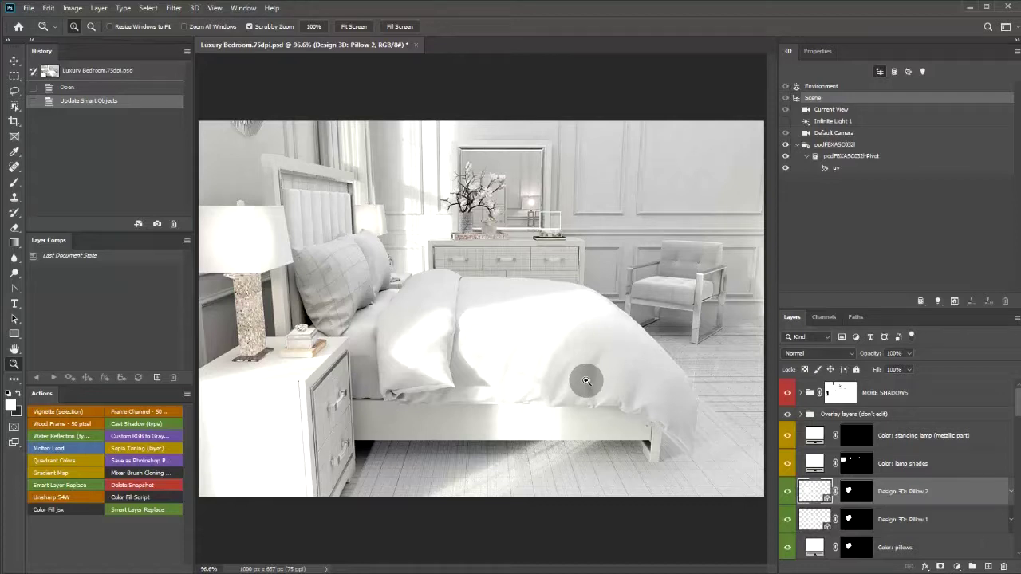
- Zoom in and pan onto the front pillow, then expand the Design 3D: Pillow 2 layer's textures
{"action": "left_click", "coordinate": [342, 274]}
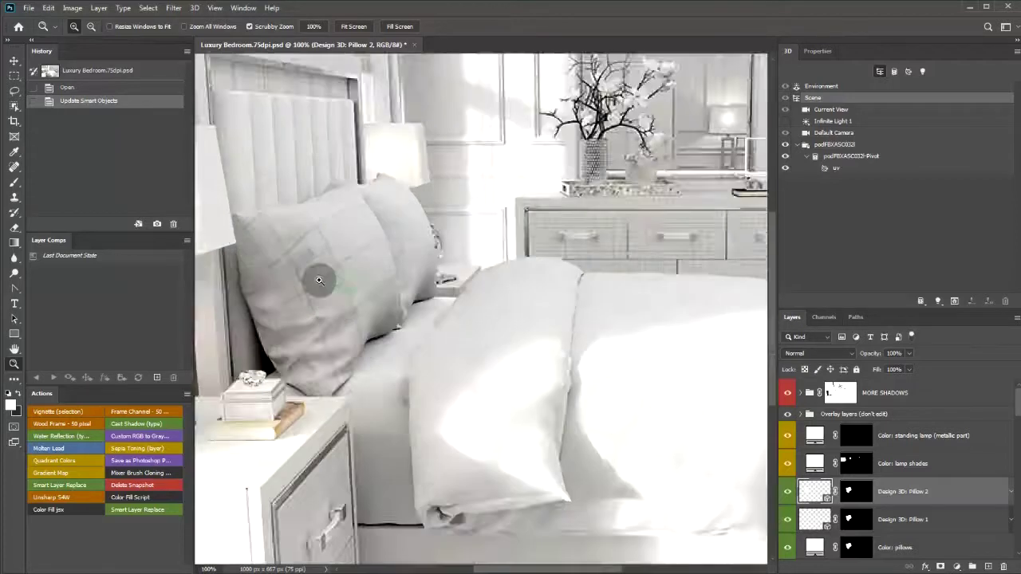
{"action": "left_click", "coordinate": [315, 279]}
{"action": "left_click", "coordinate": [305, 276]}
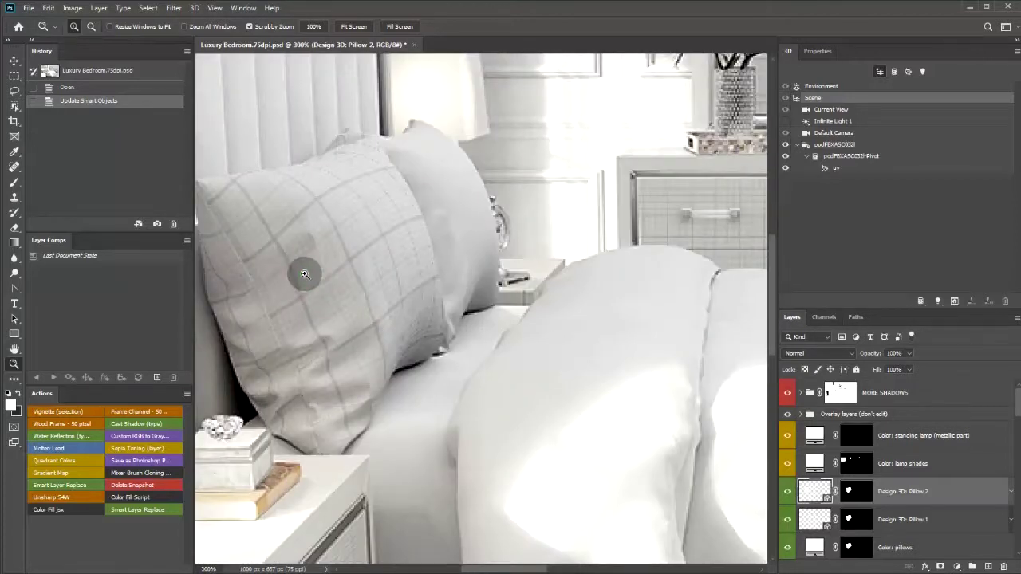
{"action": "left_click_drag", "start_coordinate": [305, 273], "coordinate": [387, 303]}
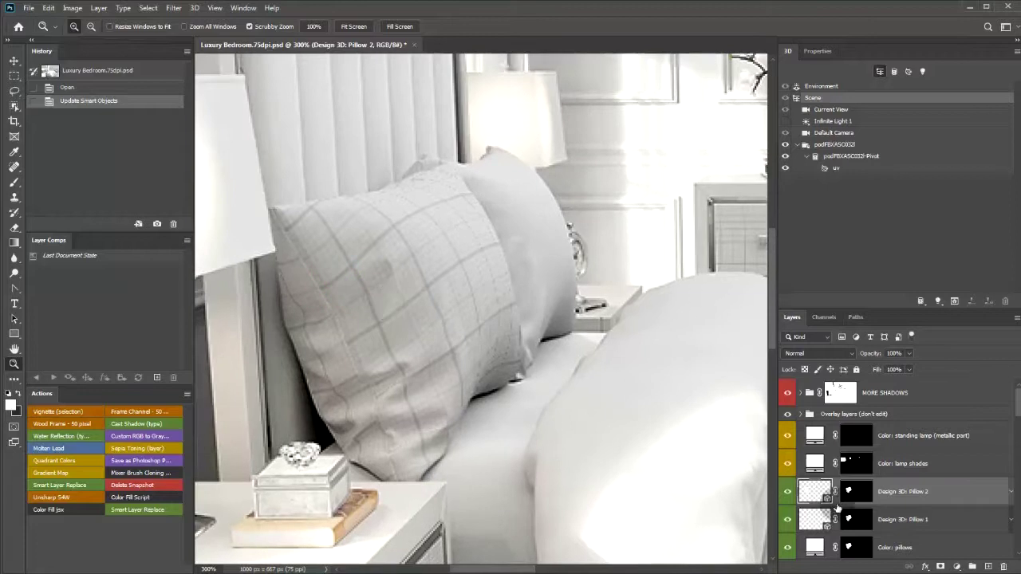
{"action": "left_click", "coordinate": [1010, 493]}
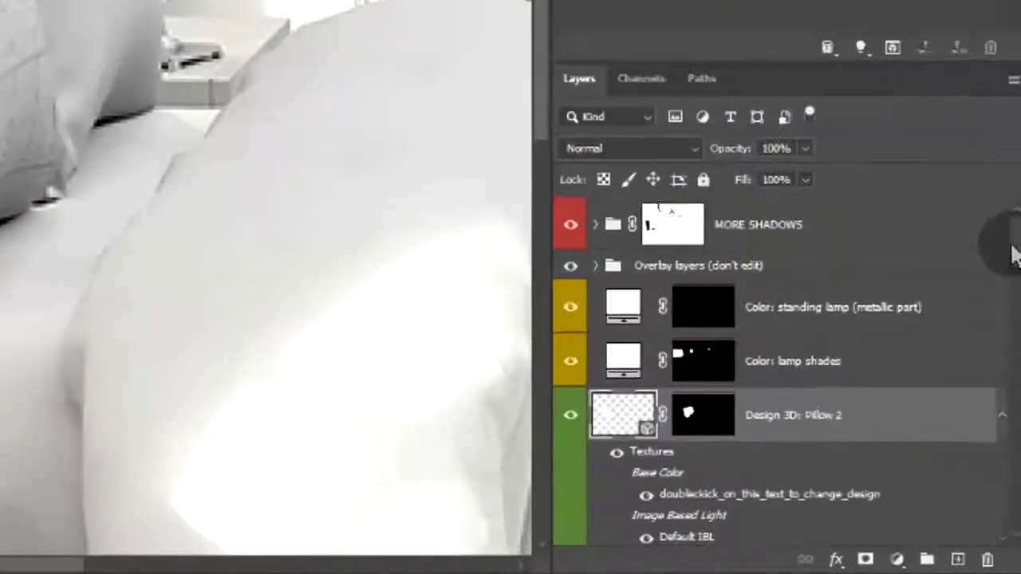
{"action": "scroll", "coordinate": [1017, 418], "scroll_direction": "down", "scroll_amount": 2}
- Open the pillow's base colour texture as its own 350 x 350 px document, fitted to the screen
{"action": "double_click", "coordinate": [743, 372]}
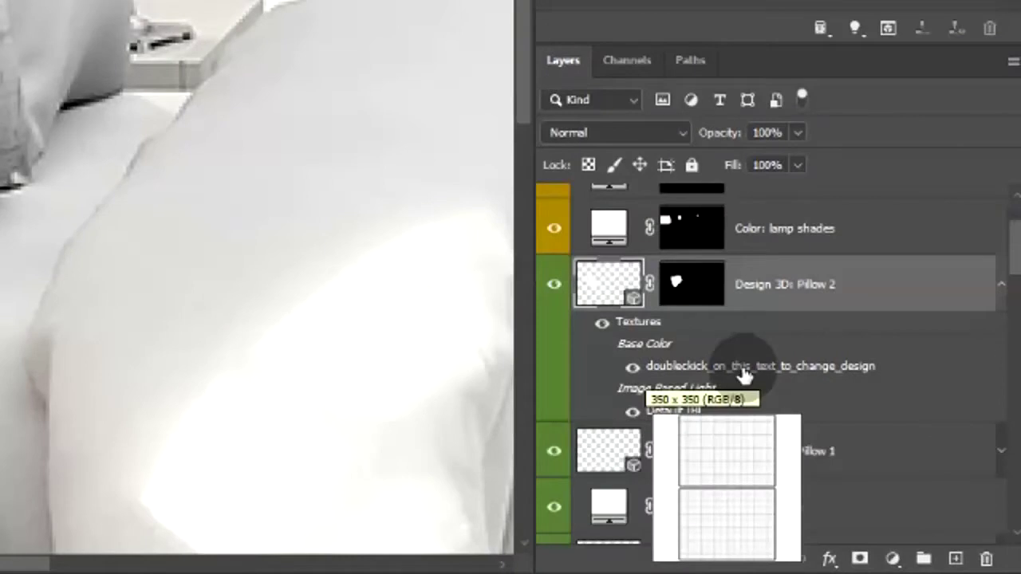
{"action": "double_click", "coordinate": [741, 372]}
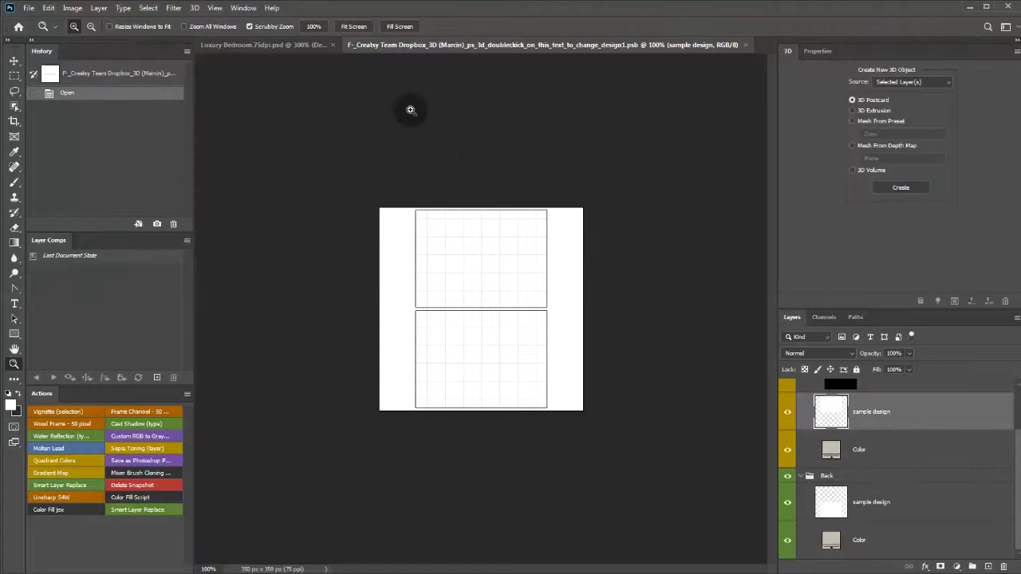
{"action": "left_click", "coordinate": [359, 28]}
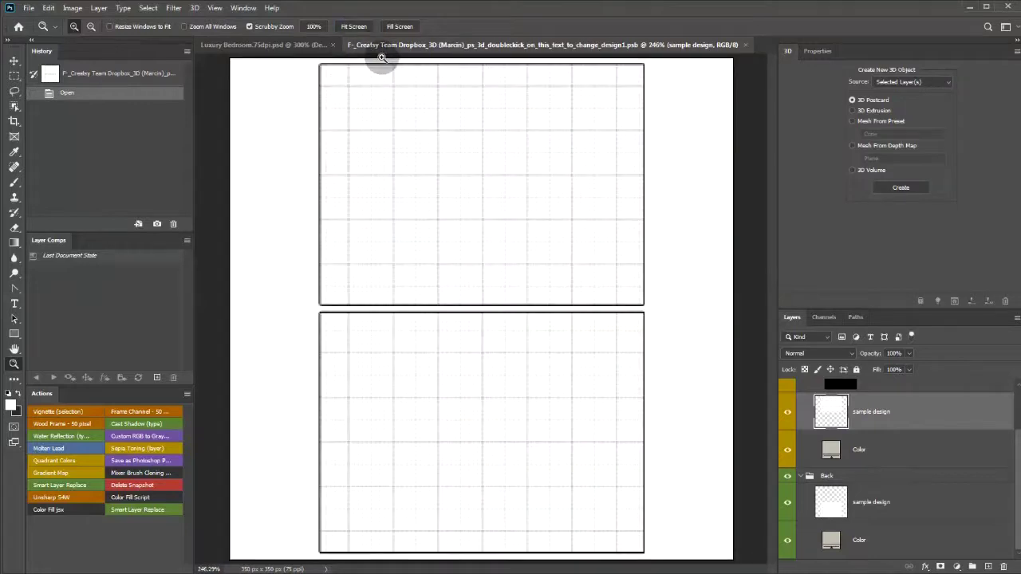
{"action": "left_click", "coordinate": [30, 9]}
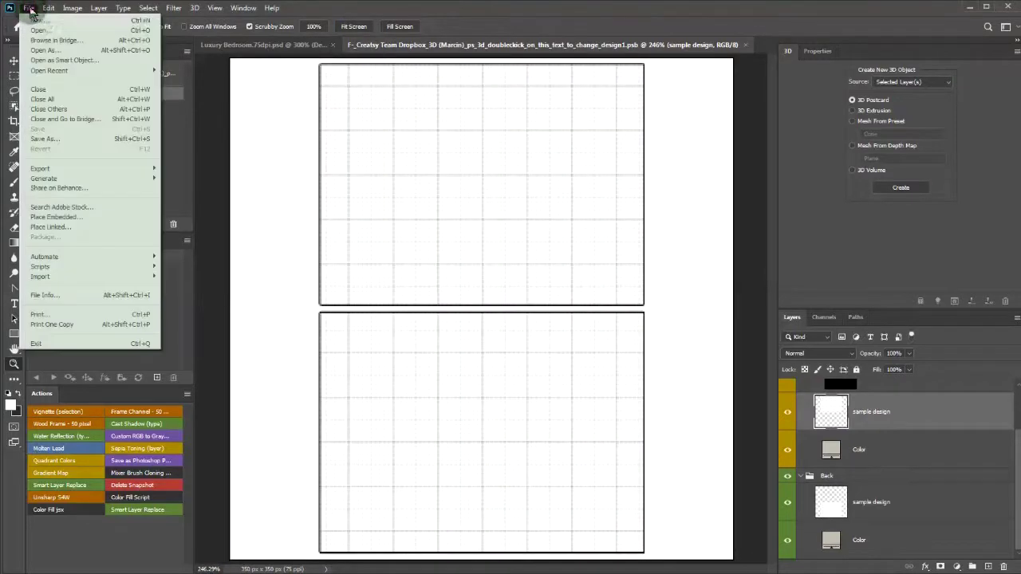
- Save the texture as a PSB in the texture maps folder with Maximize Compatibility turned off
{"action": "left_click", "coordinate": [72, 141]}
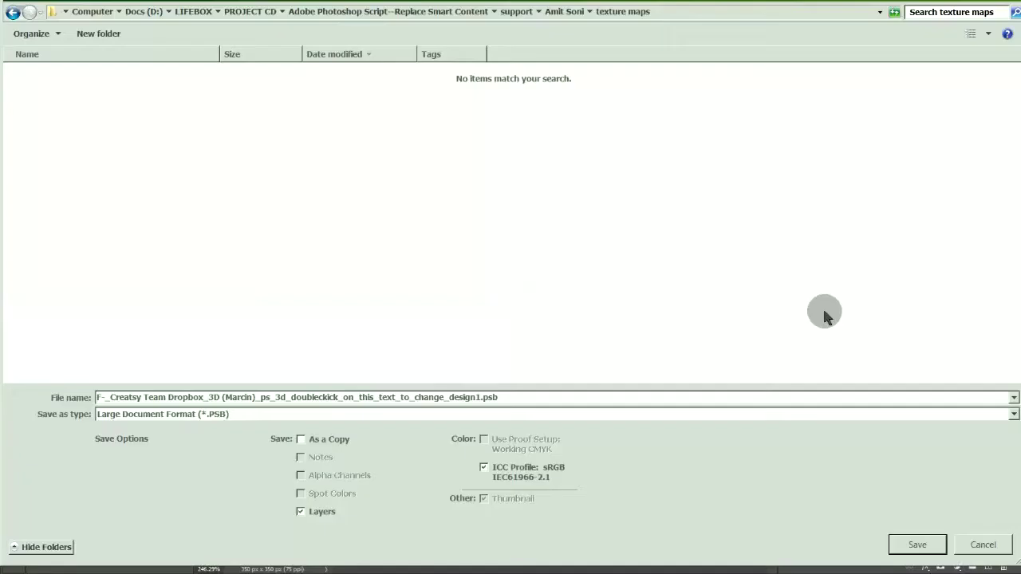
{"action": "left_click", "coordinate": [906, 546]}
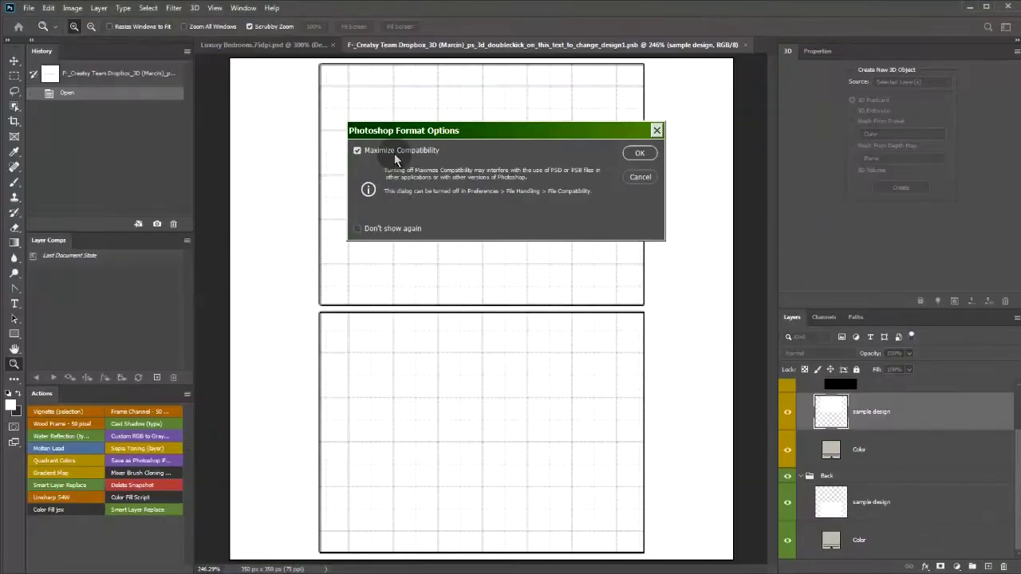
{"action": "left_click", "coordinate": [393, 155]}
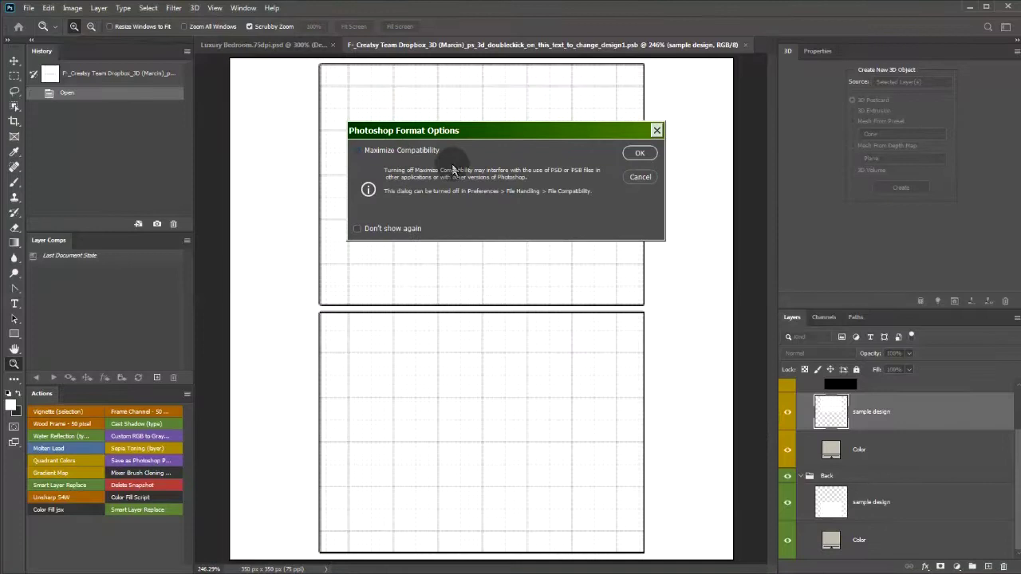
{"action": "left_click", "coordinate": [642, 153]}
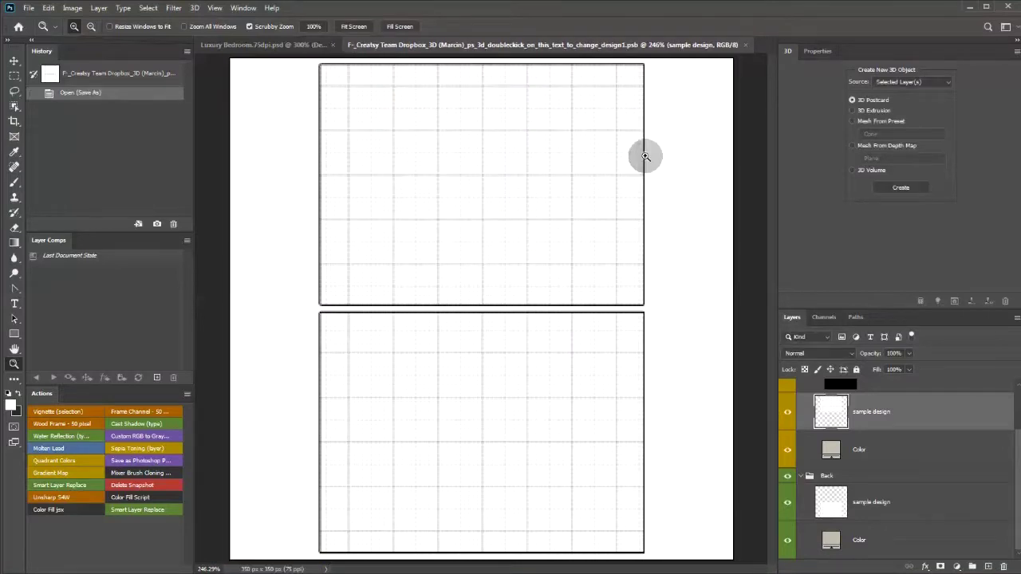
- Convert the Front group's sample design layer into a smart object
{"action": "left_click", "coordinate": [788, 416]}
{"action": "left_click", "coordinate": [788, 417]}
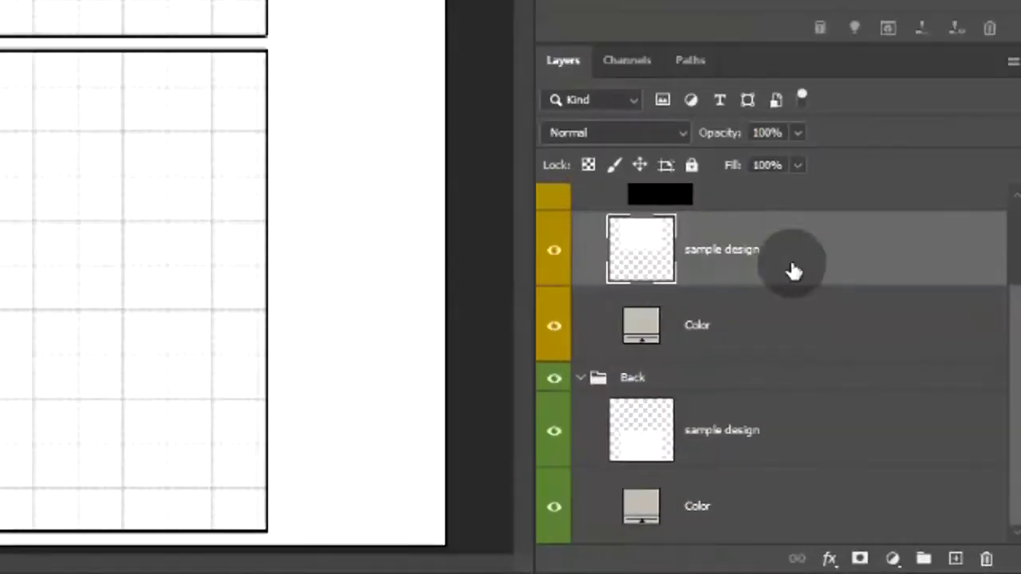
{"action": "right_click", "coordinate": [794, 270]}
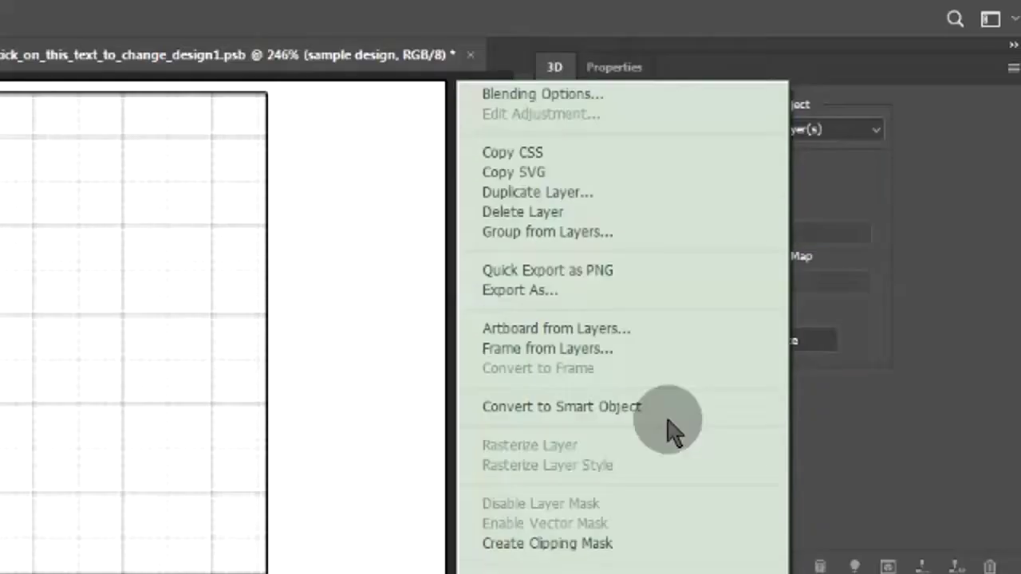
{"action": "left_click", "coordinate": [667, 443]}
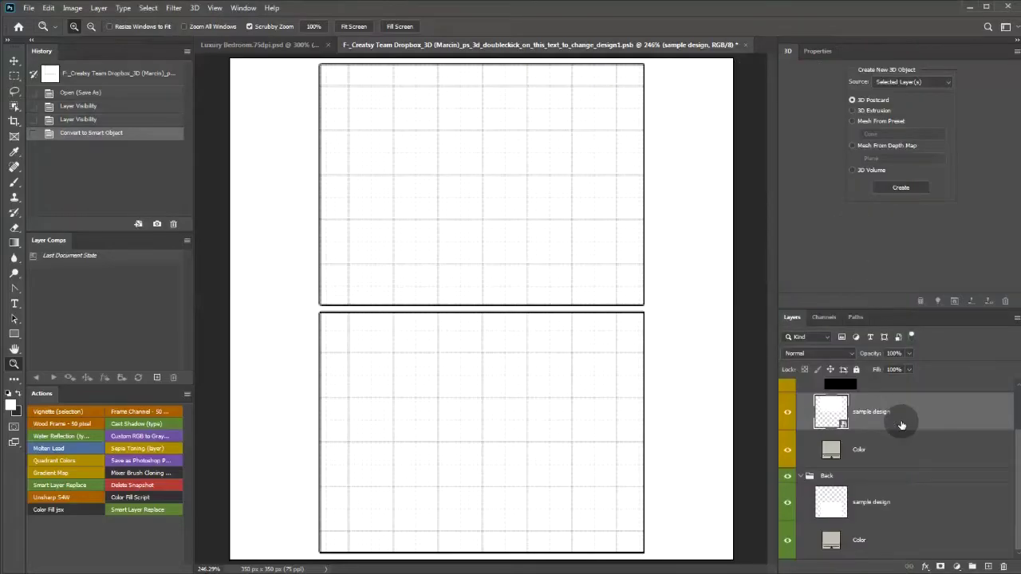
- Inspect the smart object's contents as sample design.psb, fitted to the window, then close it
{"action": "right_click", "coordinate": [895, 420]}
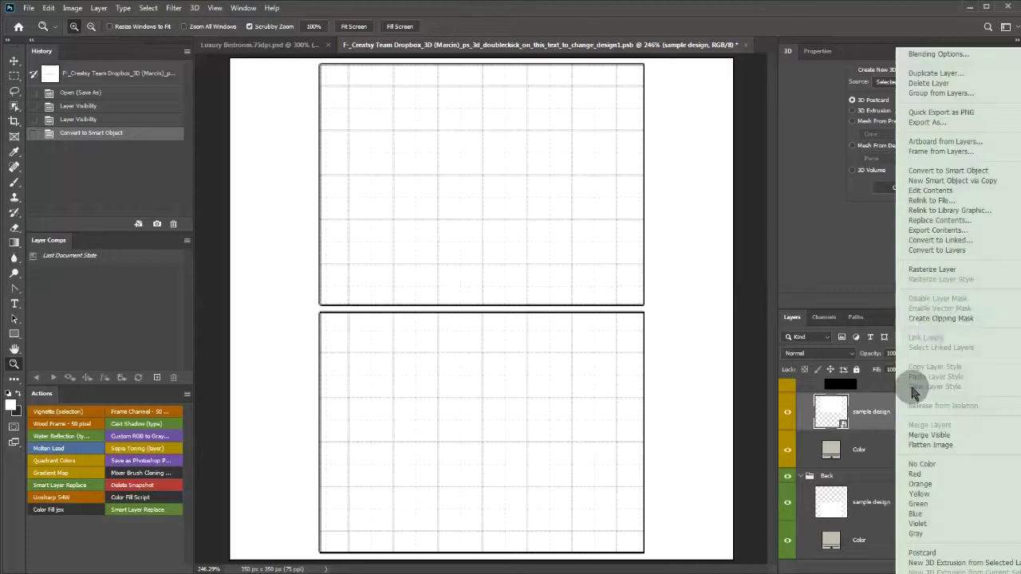
{"action": "left_click", "coordinate": [929, 191]}
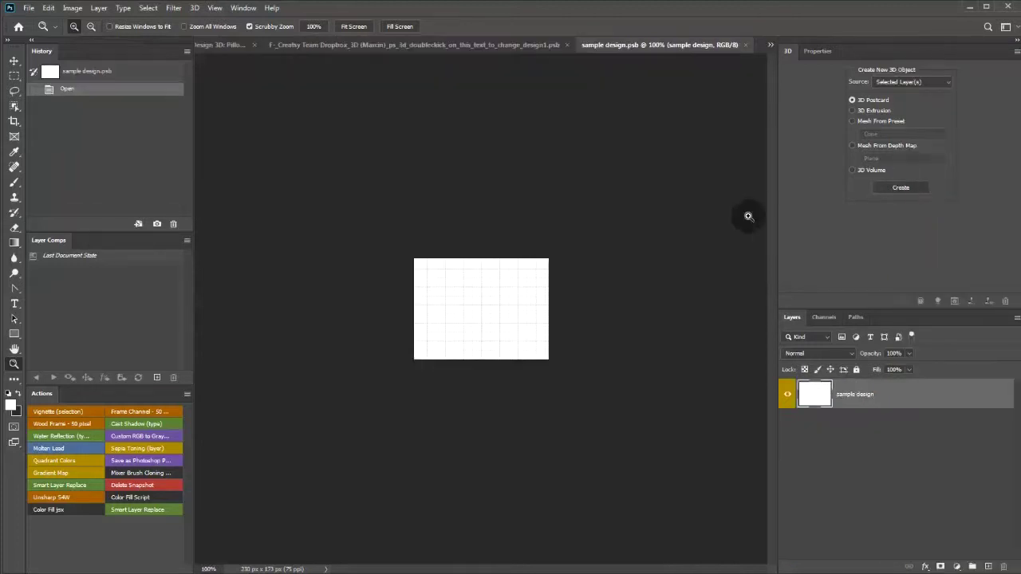
{"action": "left_click", "coordinate": [507, 295]}
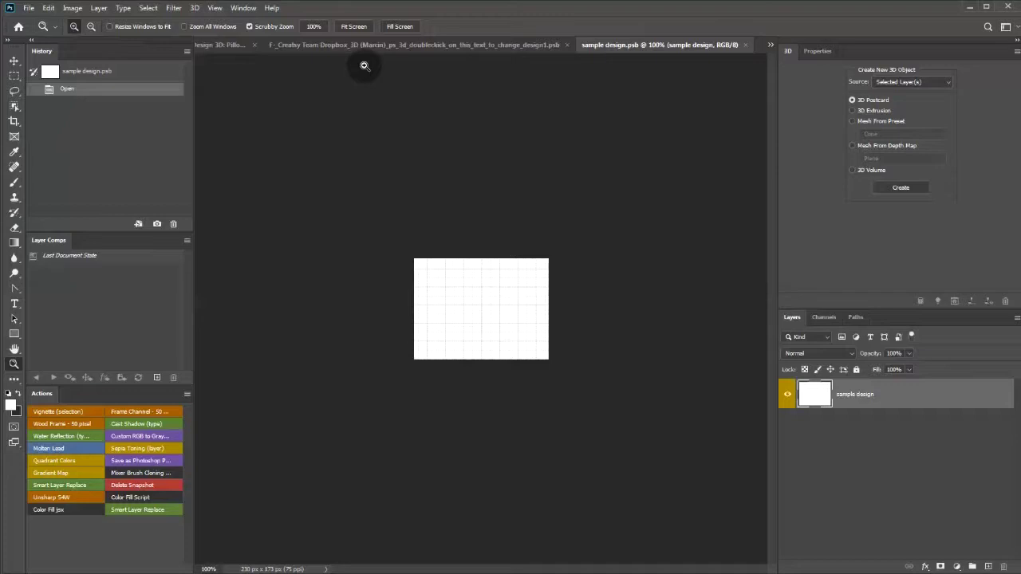
{"action": "left_click", "coordinate": [356, 31]}
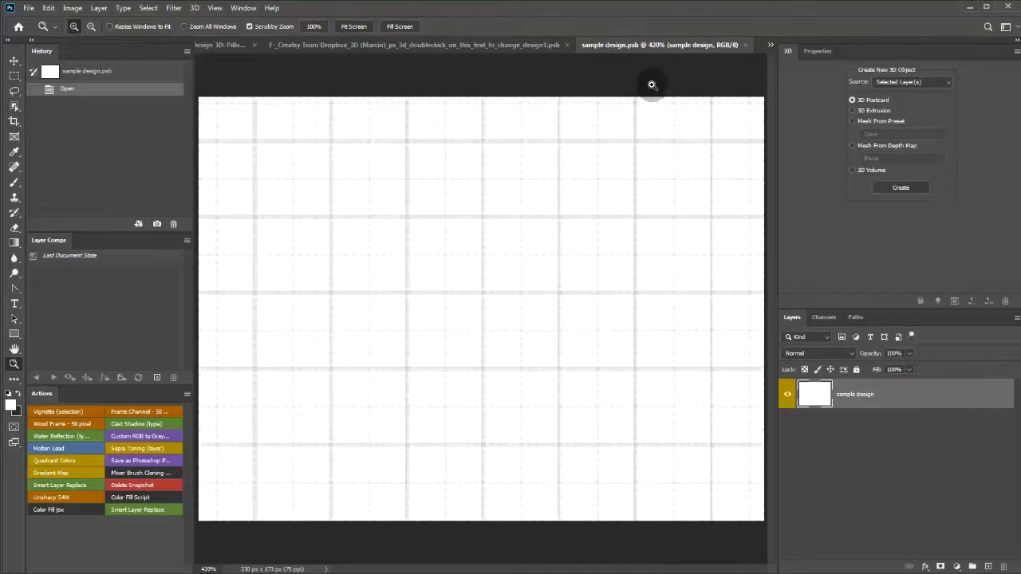
{"action": "left_click", "coordinate": [744, 46]}
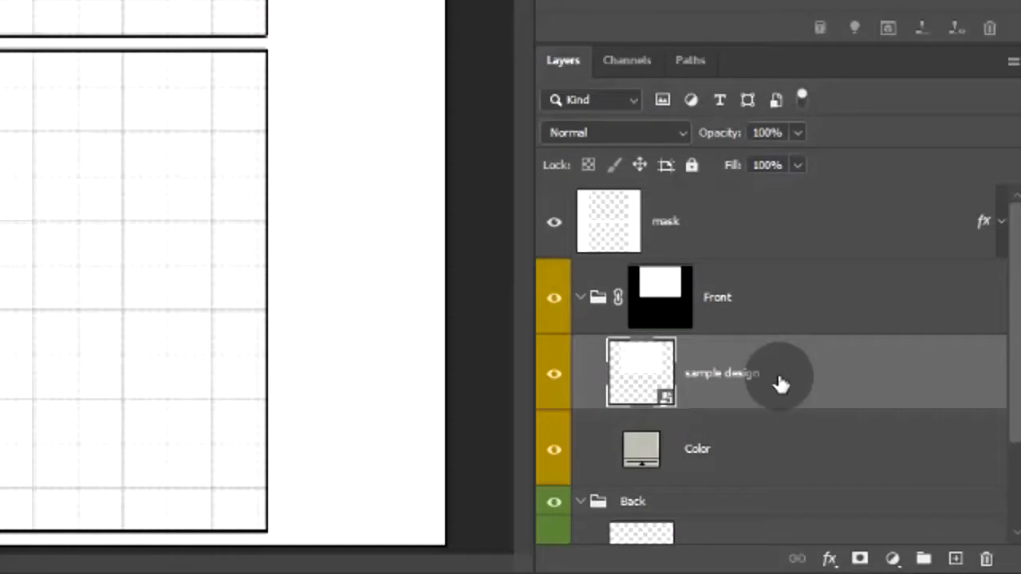
- Convert the front smart object to a linked file saved as Pillow Case.psb in the src folder
{"action": "right_click", "coordinate": [778, 376]}
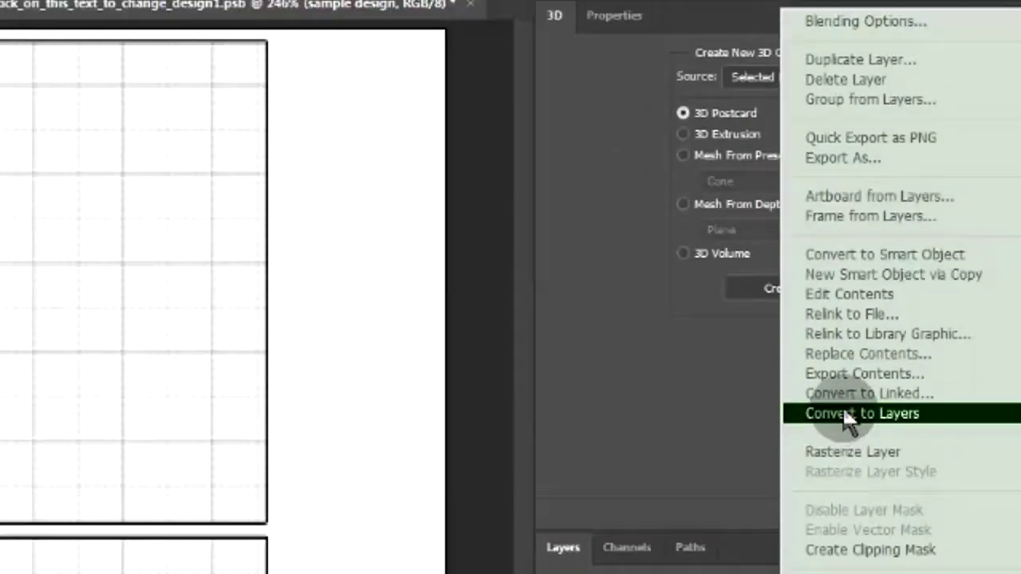
{"action": "left_click", "coordinate": [848, 395]}
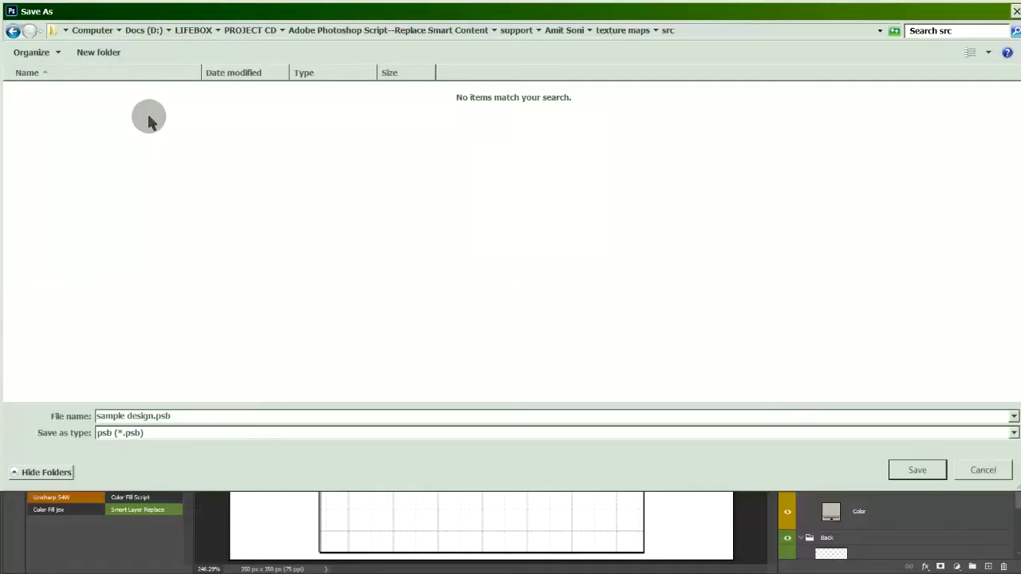
{"action": "left_click", "coordinate": [154, 415]}
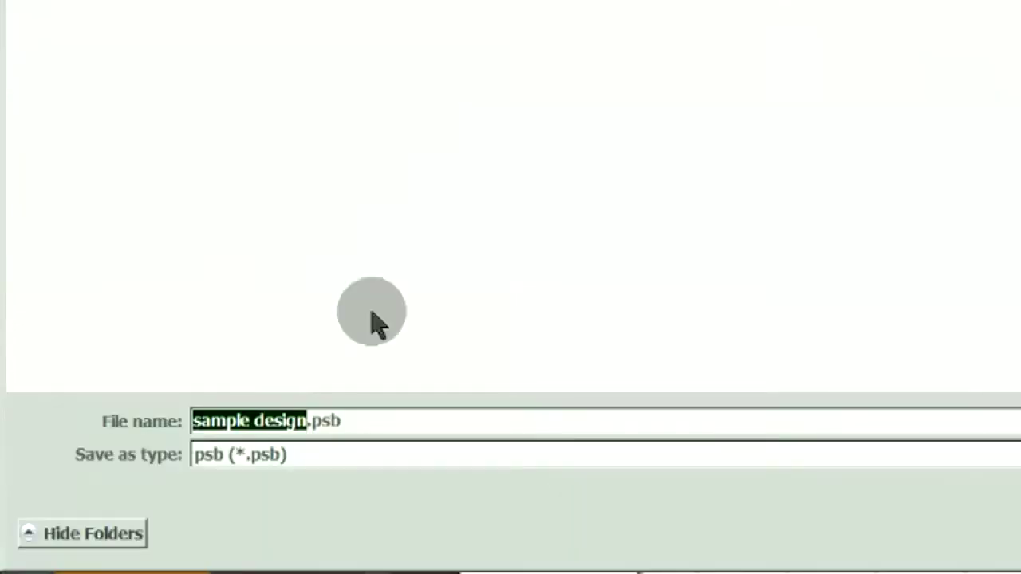
{"action": "type", "text": "Pillow Case"}
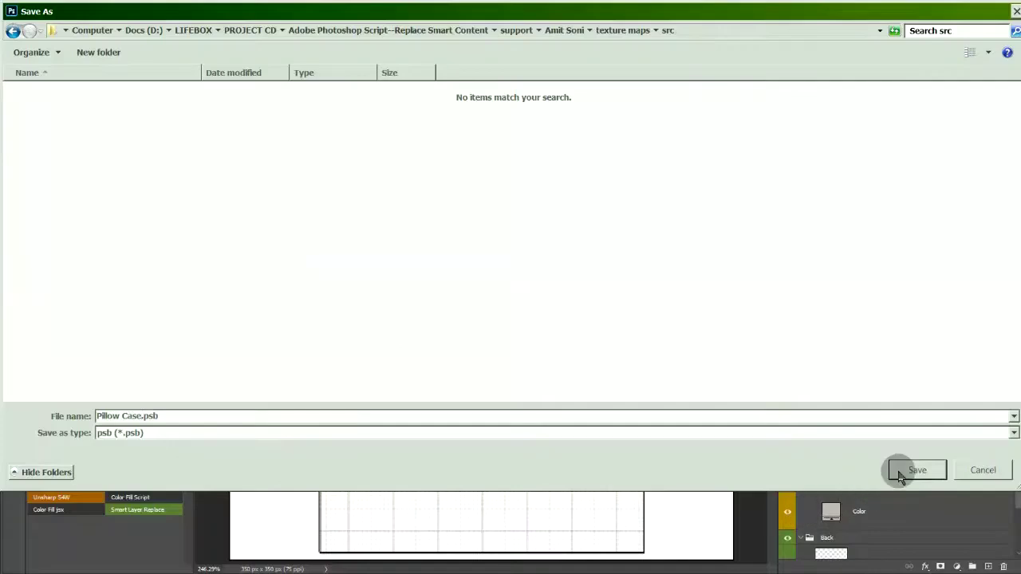
{"action": "left_click", "coordinate": [901, 472]}
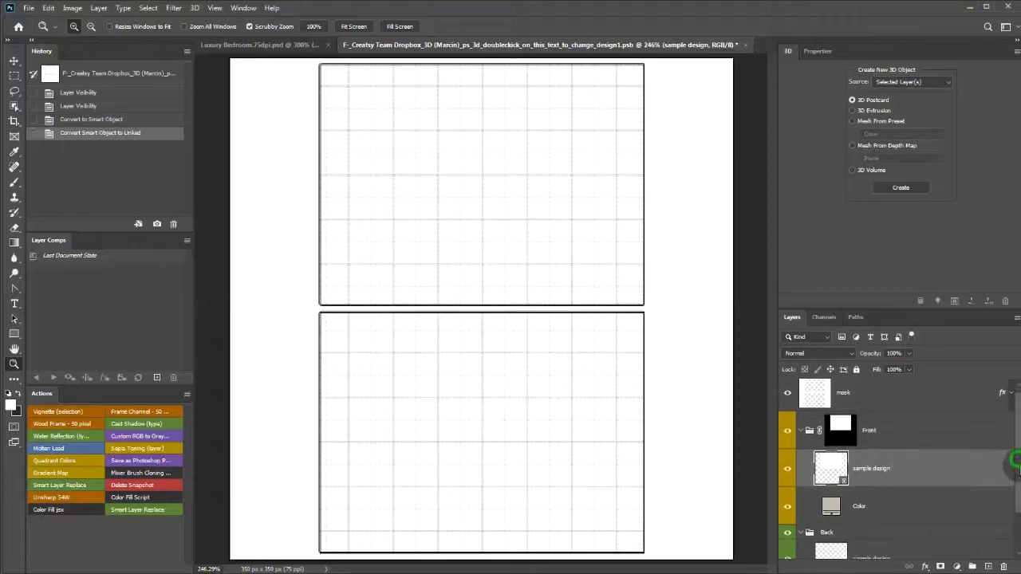
- Select the Back group's sample design layer and convert it into a smart object
{"action": "scroll", "coordinate": [1010, 463], "scroll_direction": "down", "scroll_amount": 2}
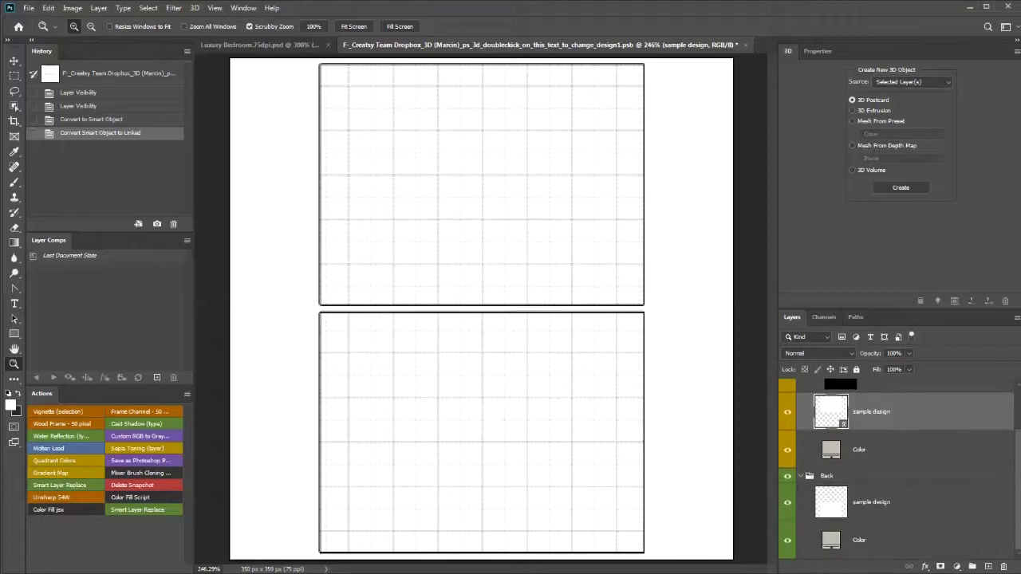
{"action": "left_click", "coordinate": [792, 504]}
{"action": "left_click", "coordinate": [792, 504]}
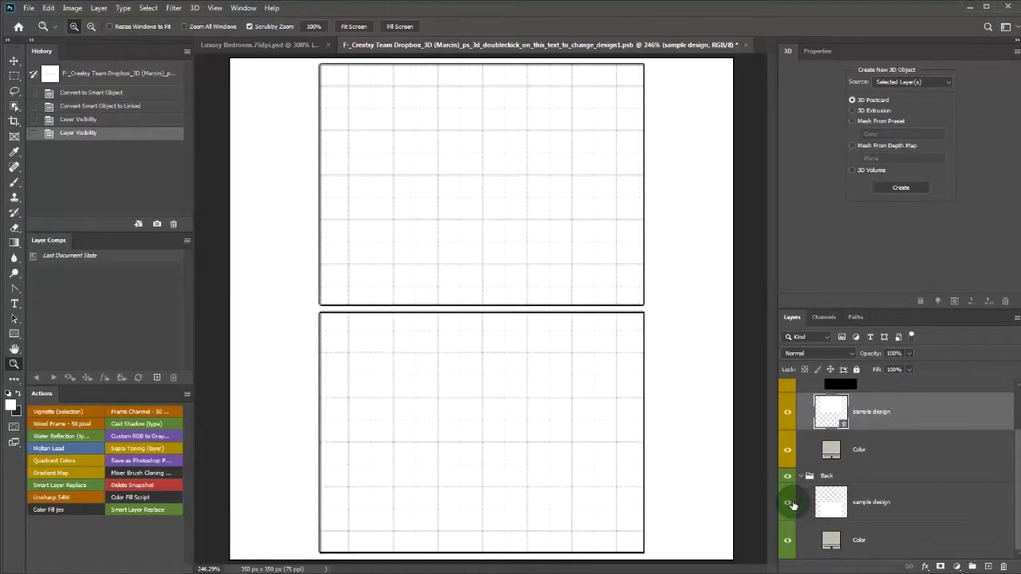
{"action": "left_click", "coordinate": [895, 503]}
{"action": "right_click", "coordinate": [771, 437]}
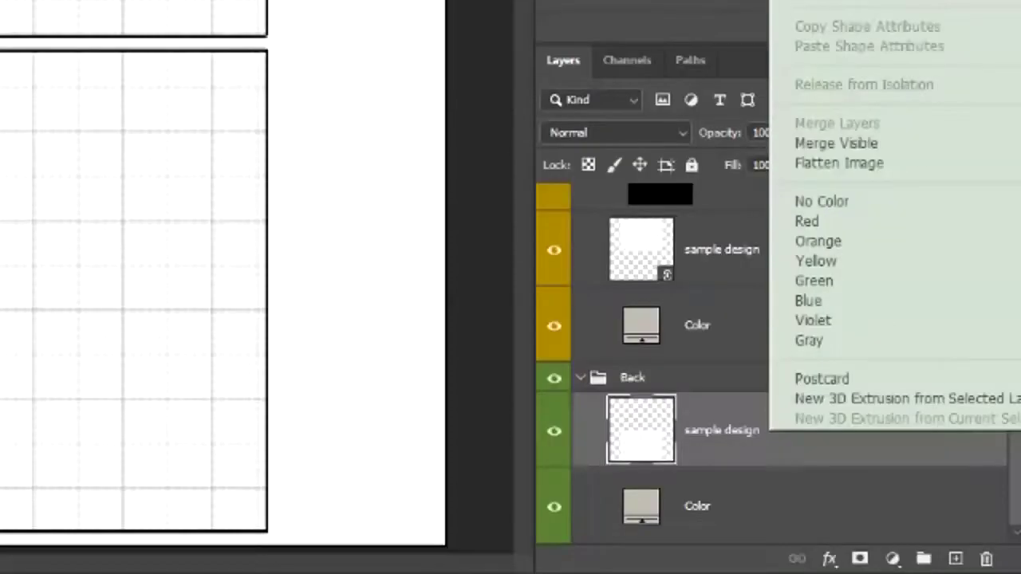
{"action": "left_click", "coordinate": [801, 288]}
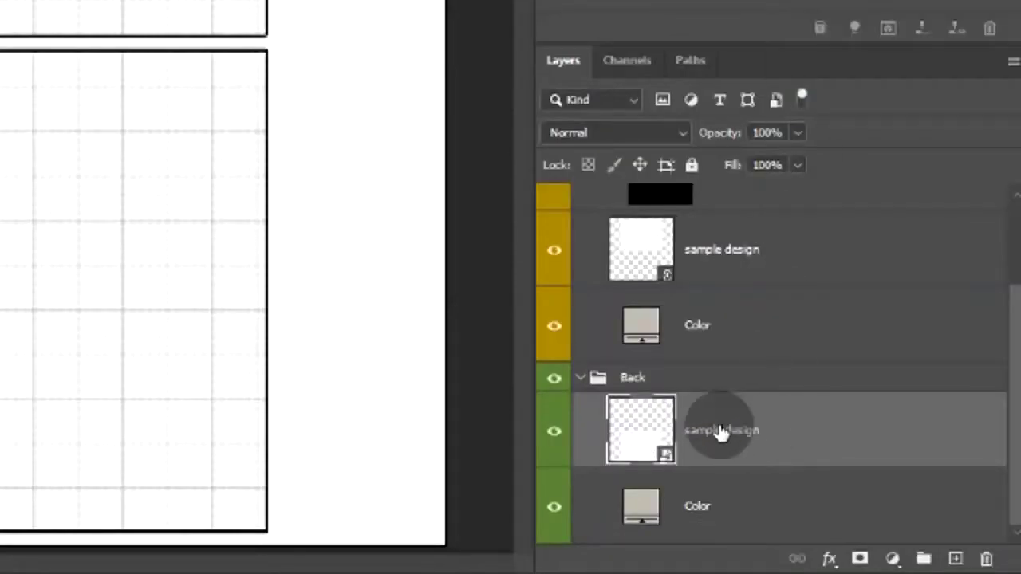
{"action": "right_click", "coordinate": [776, 441]}
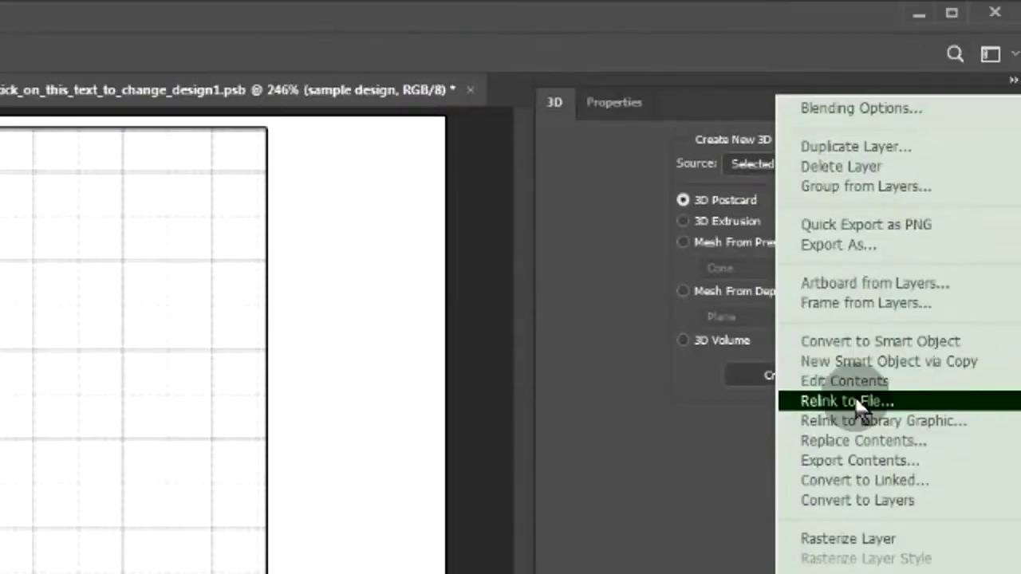
{"action": "left_click", "coordinate": [855, 380]}
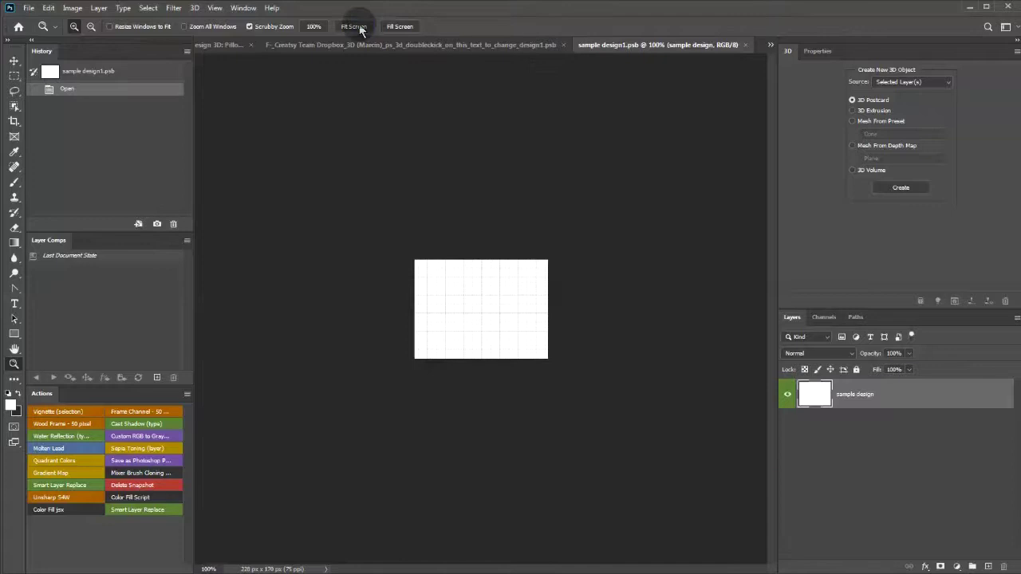
{"action": "left_click", "coordinate": [359, 28]}
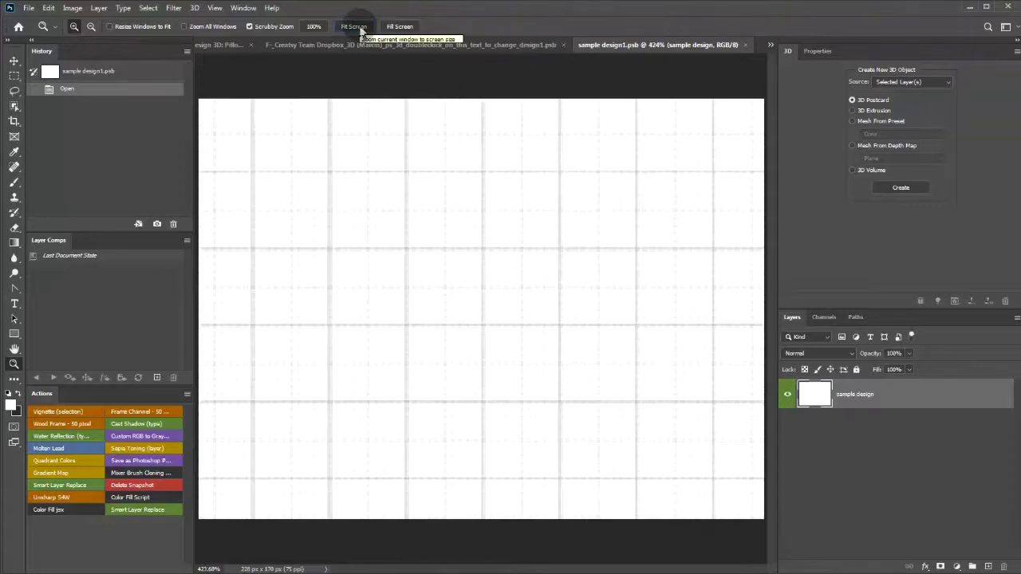
{"action": "left_click", "coordinate": [744, 45]}
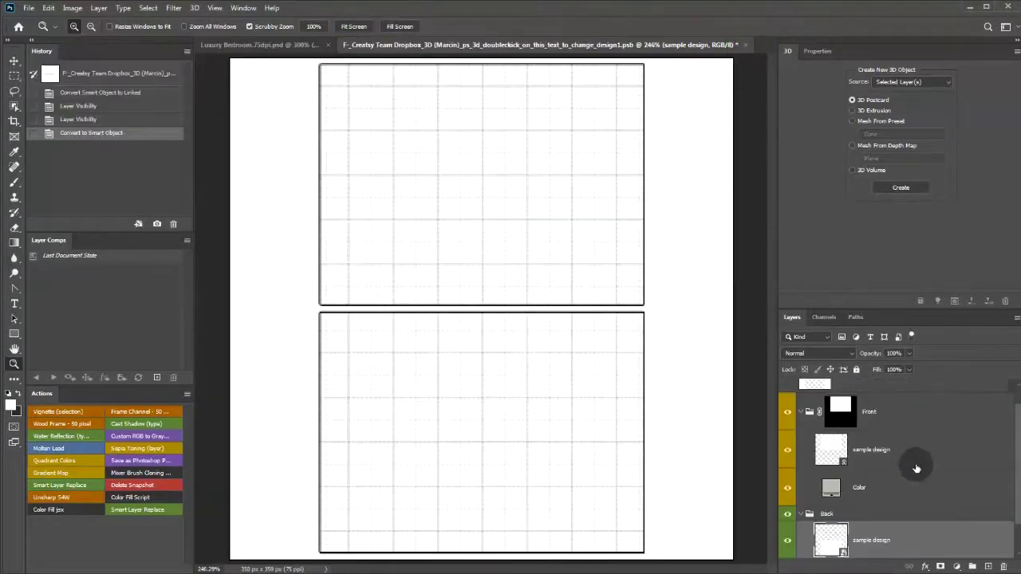
- Relink the Back group's smart object to Pillow Case.psb and save the document with Ctrl+S
{"action": "right_click", "coordinate": [904, 539]}
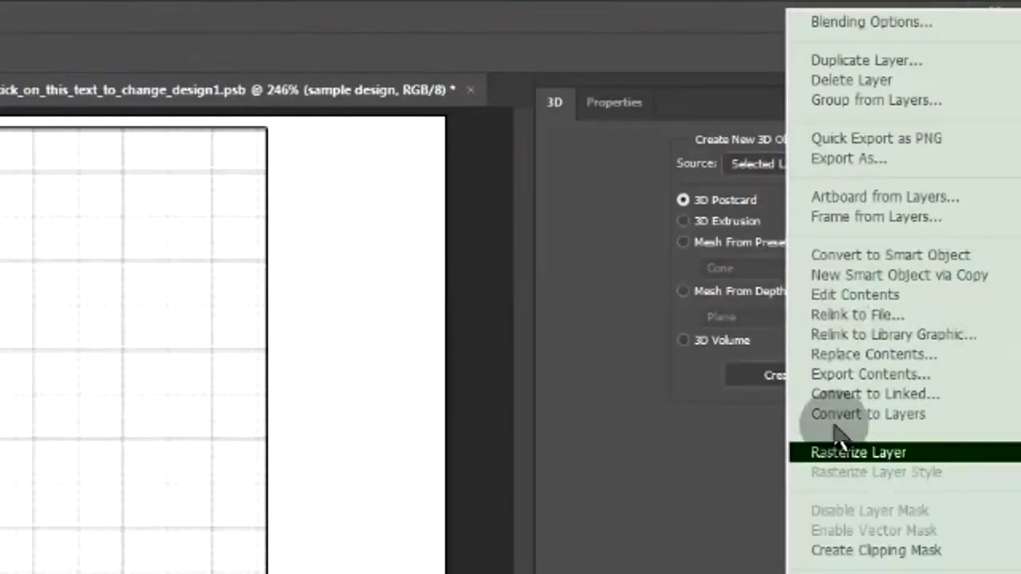
{"action": "left_click", "coordinate": [843, 316]}
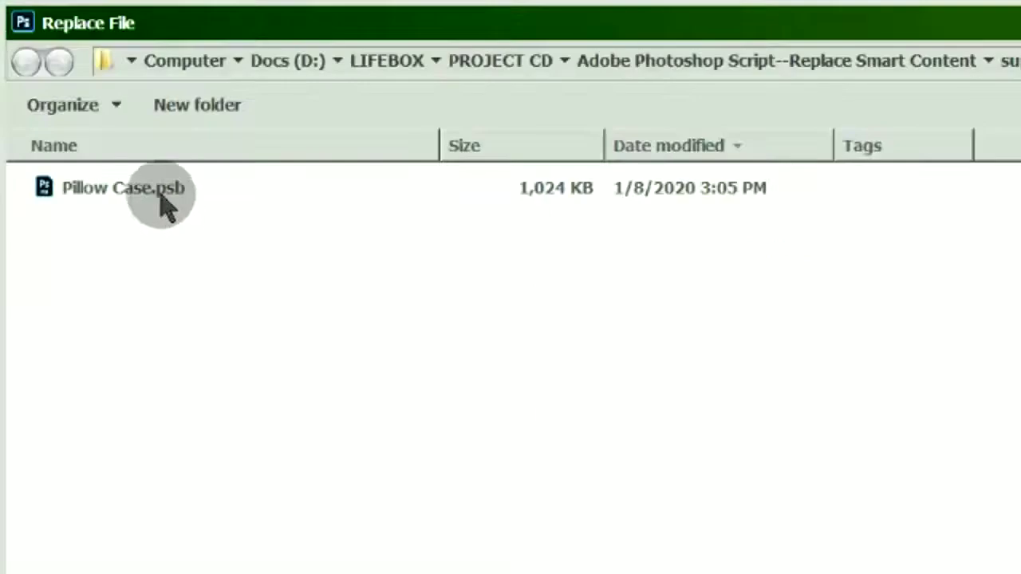
{"action": "left_click", "coordinate": [80, 96]}
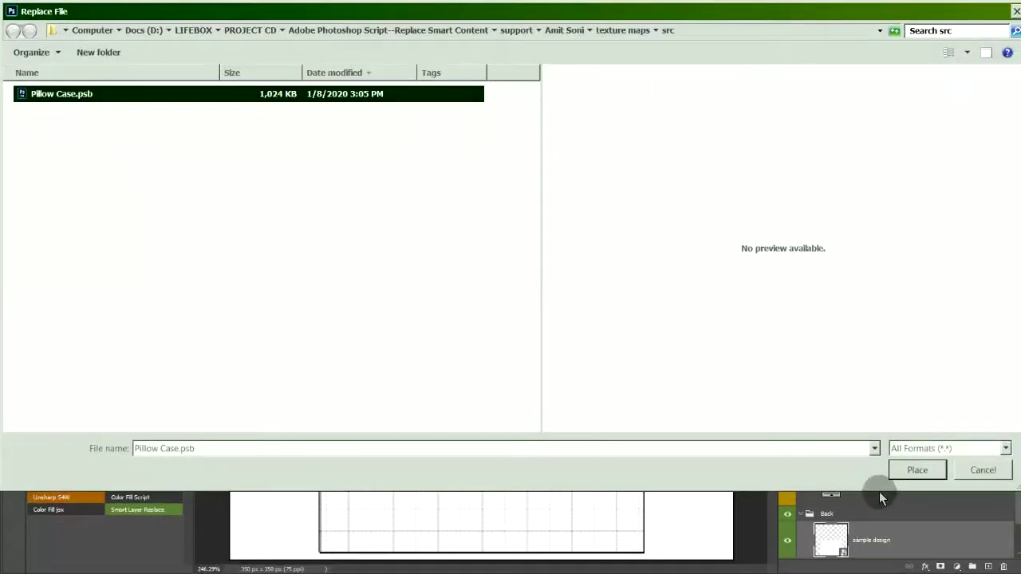
{"action": "left_click", "coordinate": [917, 471]}
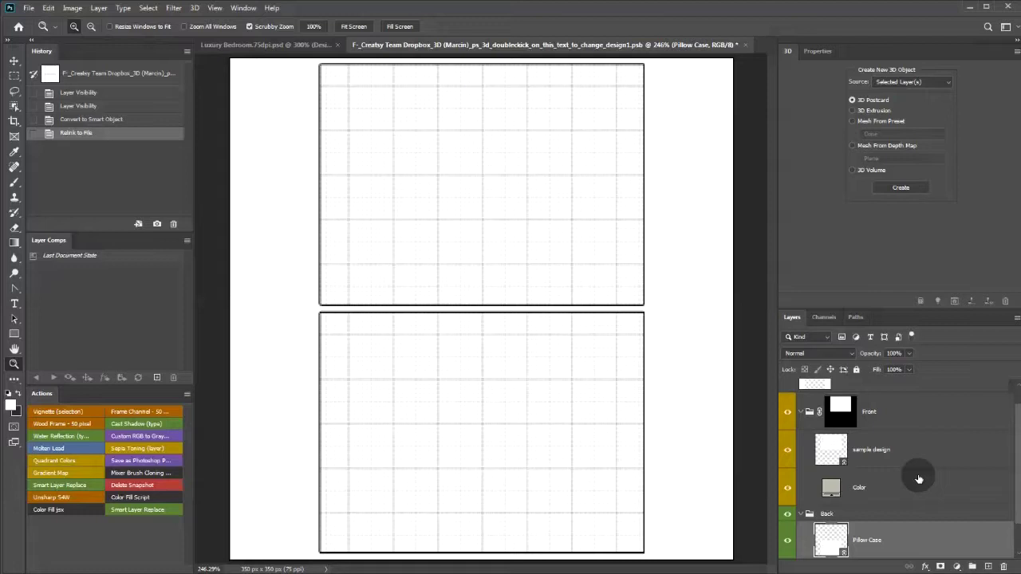
{"action": "key", "text": "ctrl+s"}
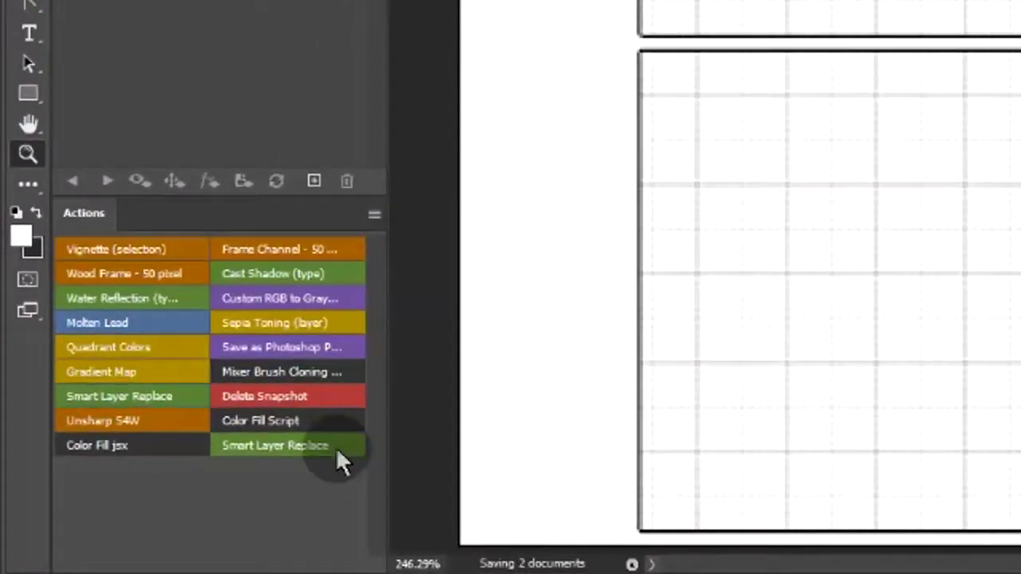
- Run the Smart Layer Replace action with Rangitikei.png and Reuss.png to generate a JPG for each
{"action": "left_click", "coordinate": [337, 454]}
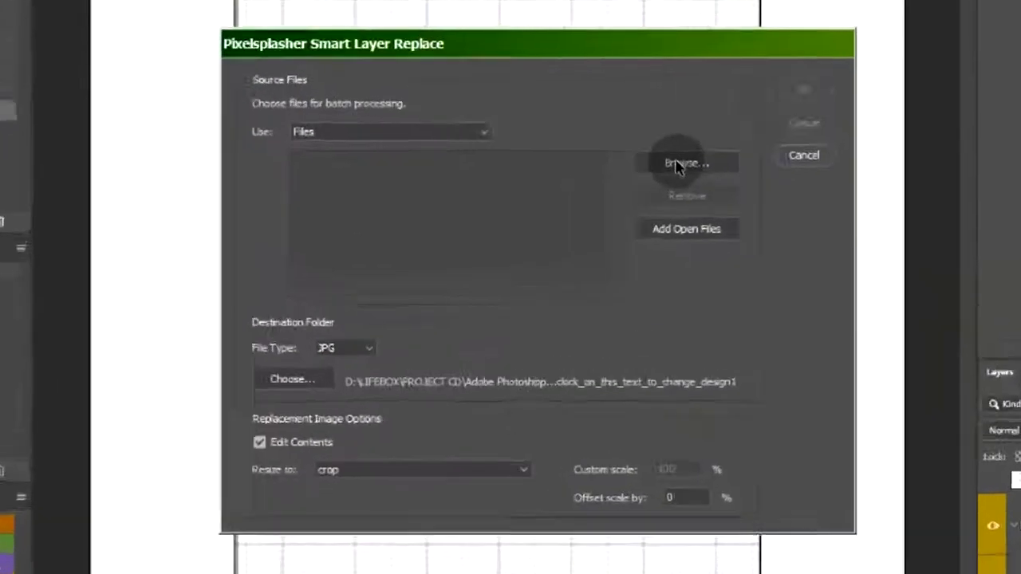
{"action": "left_click", "coordinate": [592, 189]}
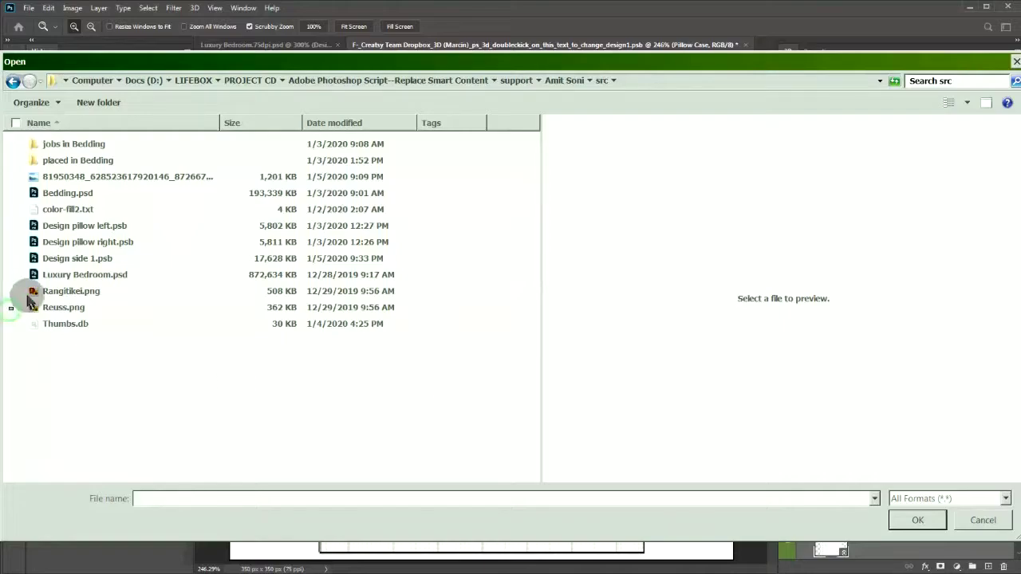
{"action": "left_click_drag", "start_coordinate": [30, 300], "coordinate": [30, 295]}
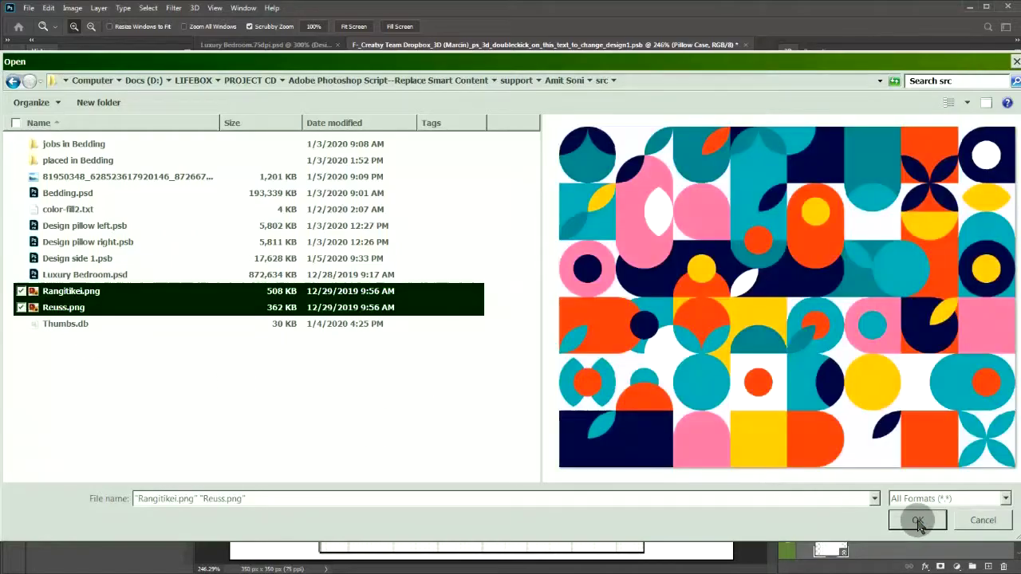
{"action": "left_click", "coordinate": [917, 522]}
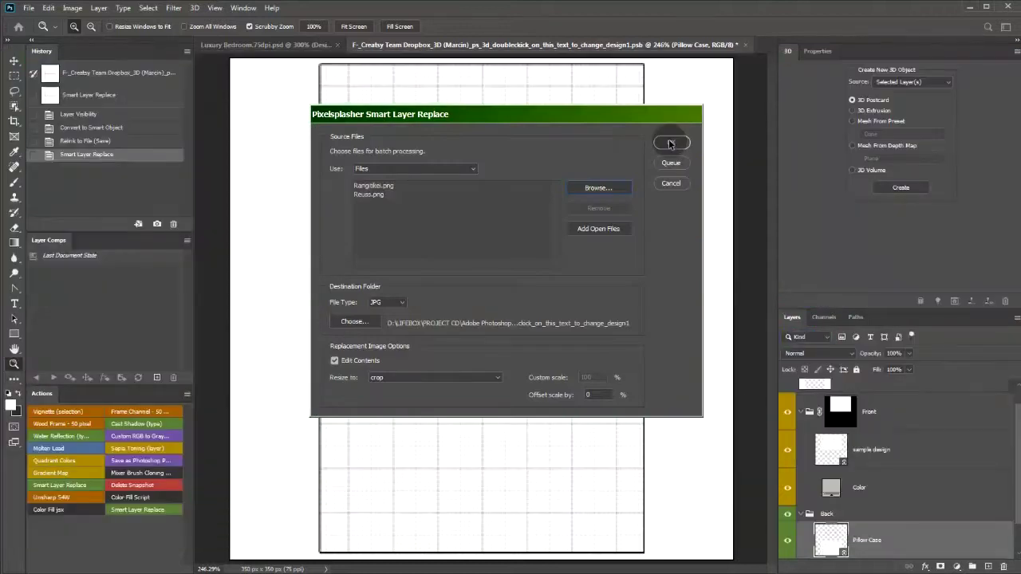
{"action": "left_click", "coordinate": [670, 142]}
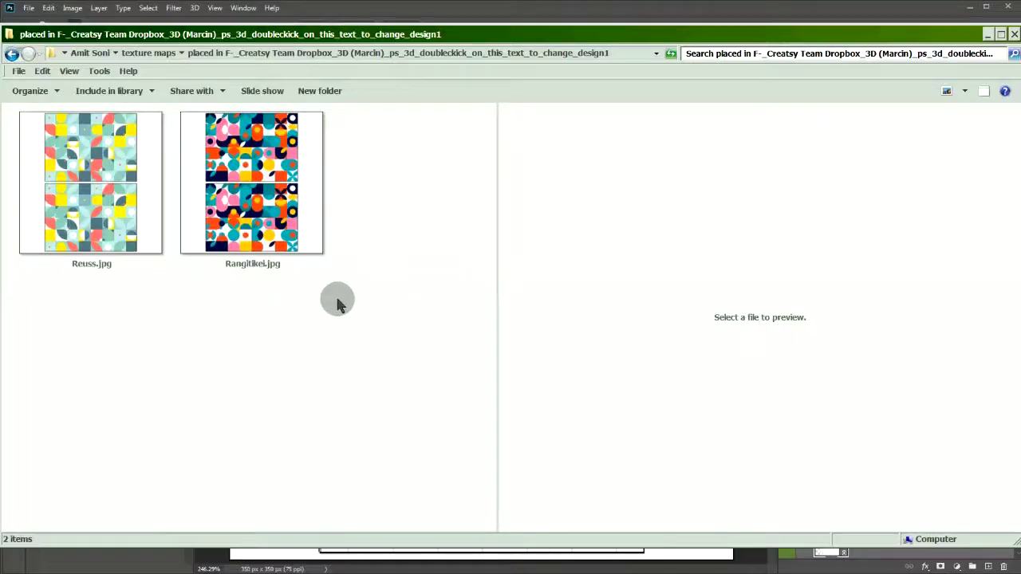
- Preview Reuss.jpg and Rangitikei.jpg in the results folder, then return to Photoshop
{"action": "left_click", "coordinate": [124, 227]}
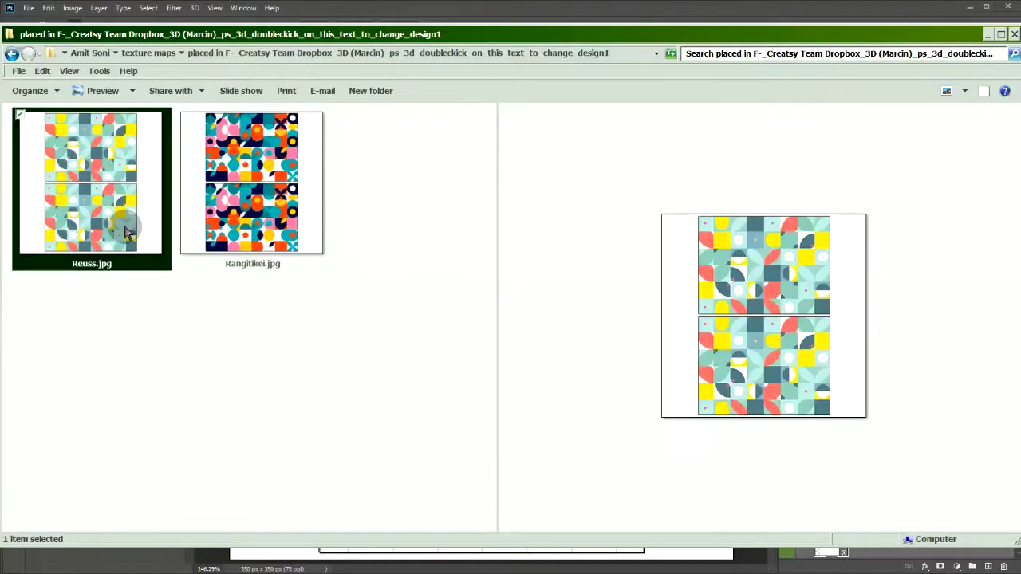
{"action": "left_click", "coordinate": [274, 221]}
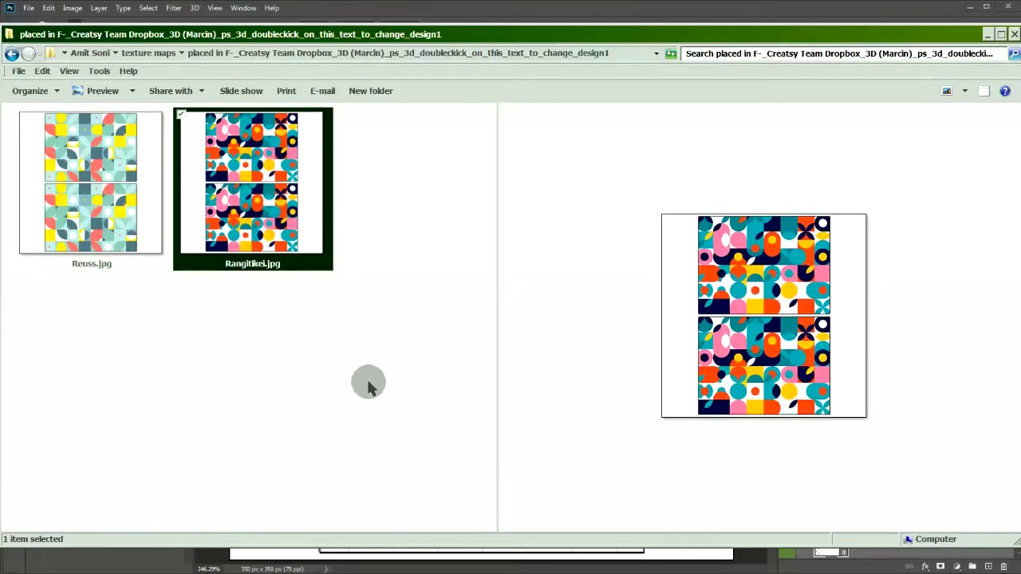
{"action": "key", "text": "alt+Tab"}
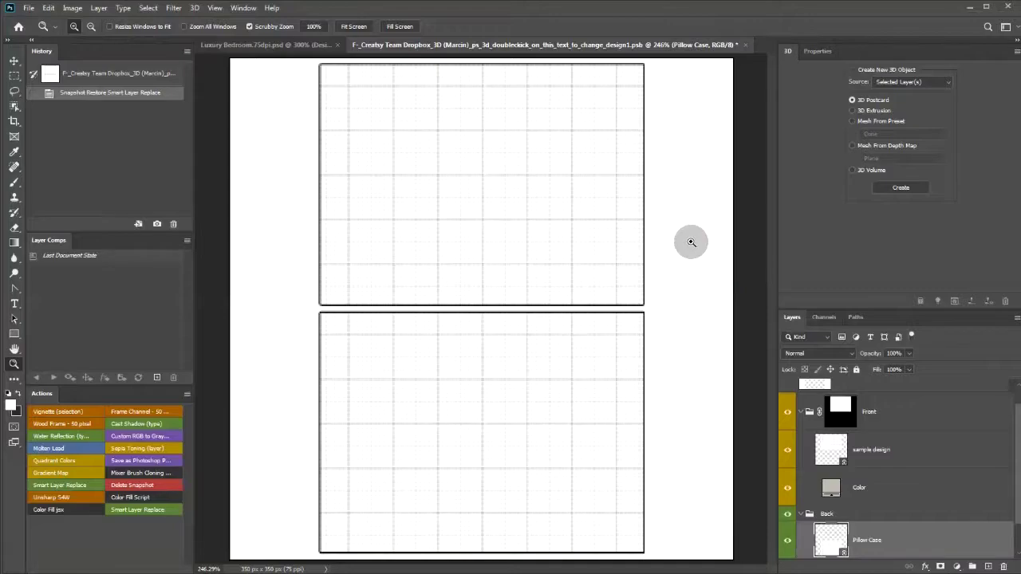
- Save the pillowcase texture .psb and close it, returning to Luxury Bedroom.75dpi.psd
{"action": "left_click", "coordinate": [31, 10]}
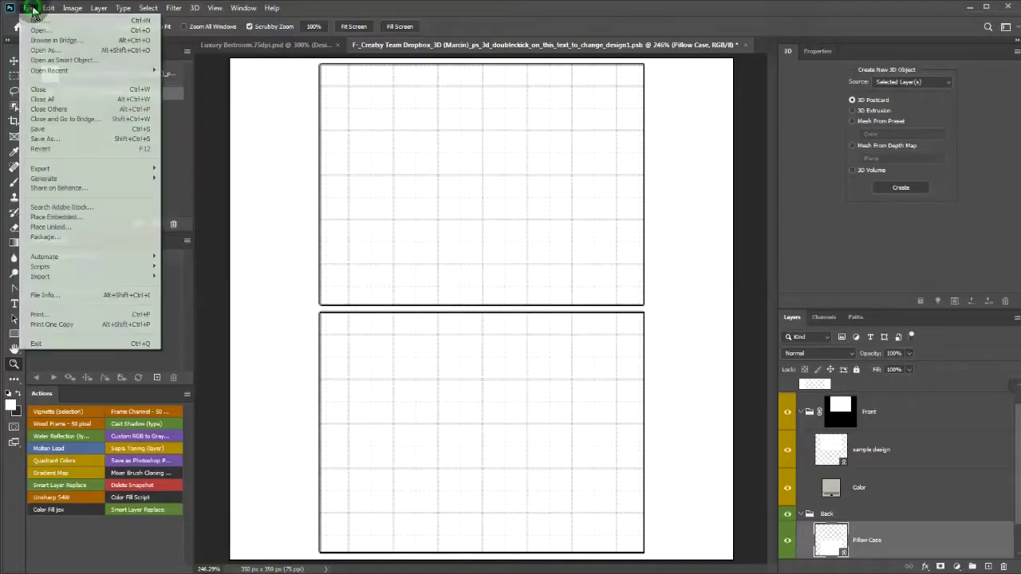
{"action": "left_click", "coordinate": [64, 130]}
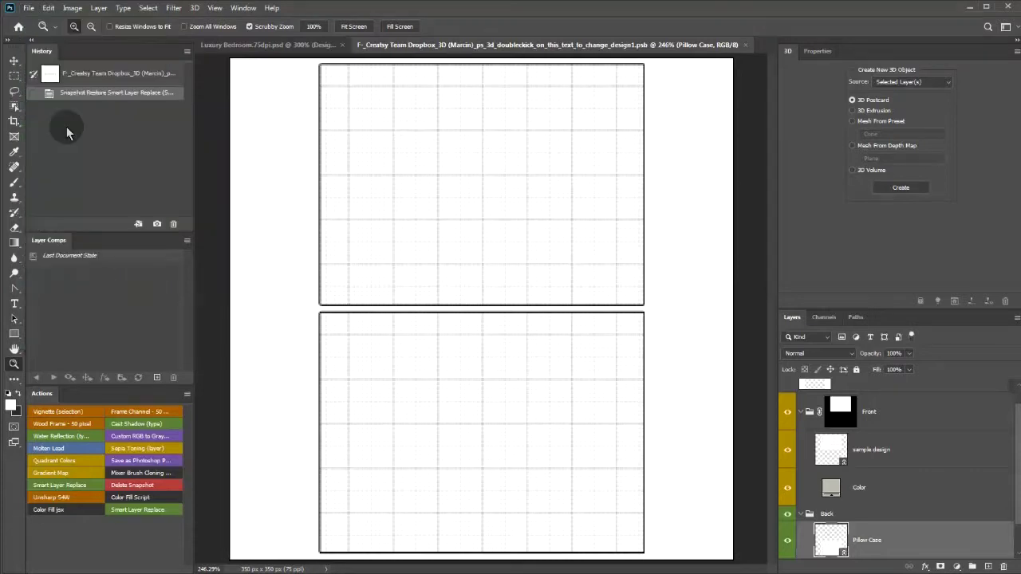
{"action": "left_click", "coordinate": [746, 45]}
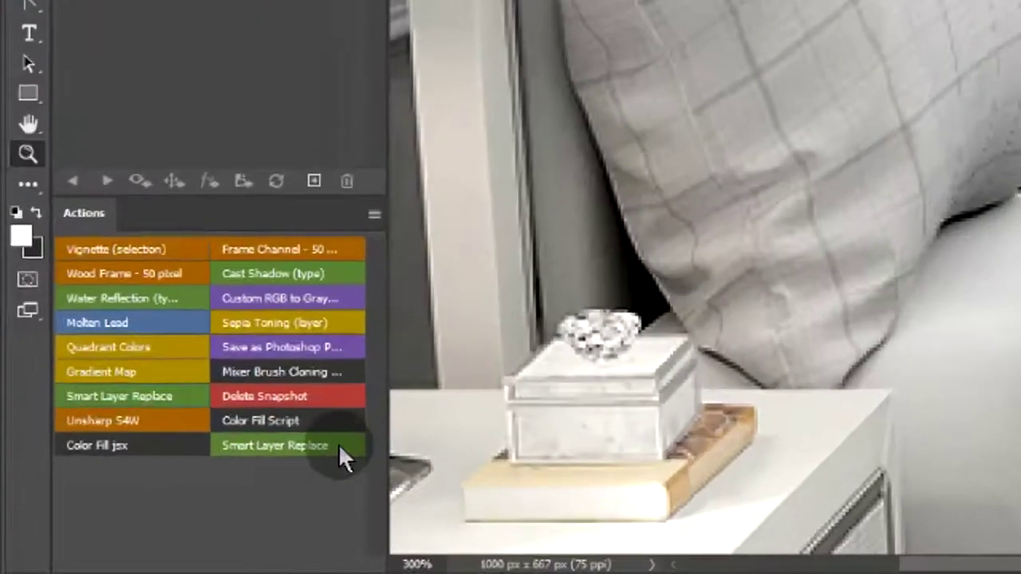
- Run the Smart Layer Replace action and target the pillow's design2 texture layer
{"action": "left_click", "coordinate": [170, 509]}
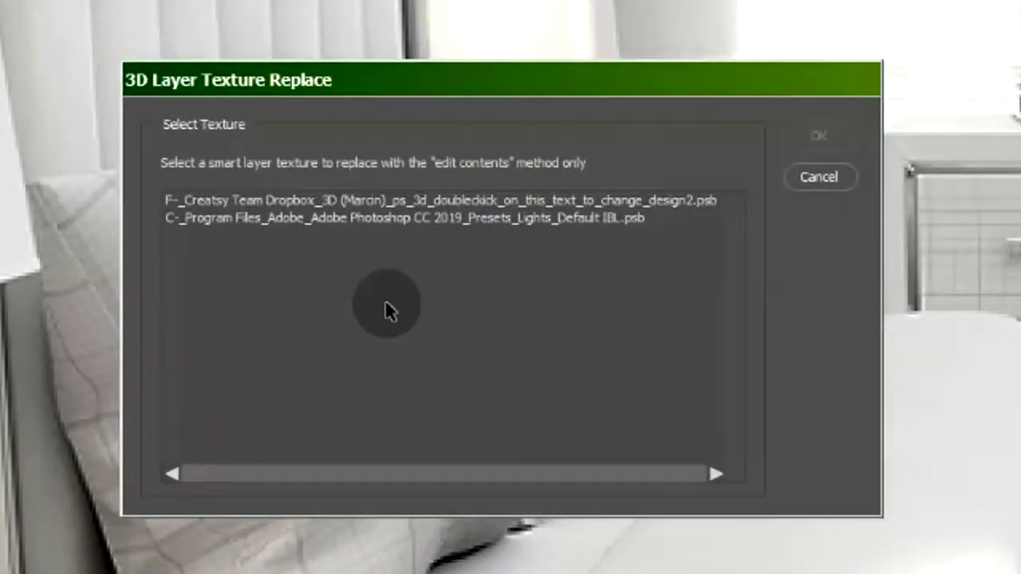
{"action": "left_click", "coordinate": [408, 200]}
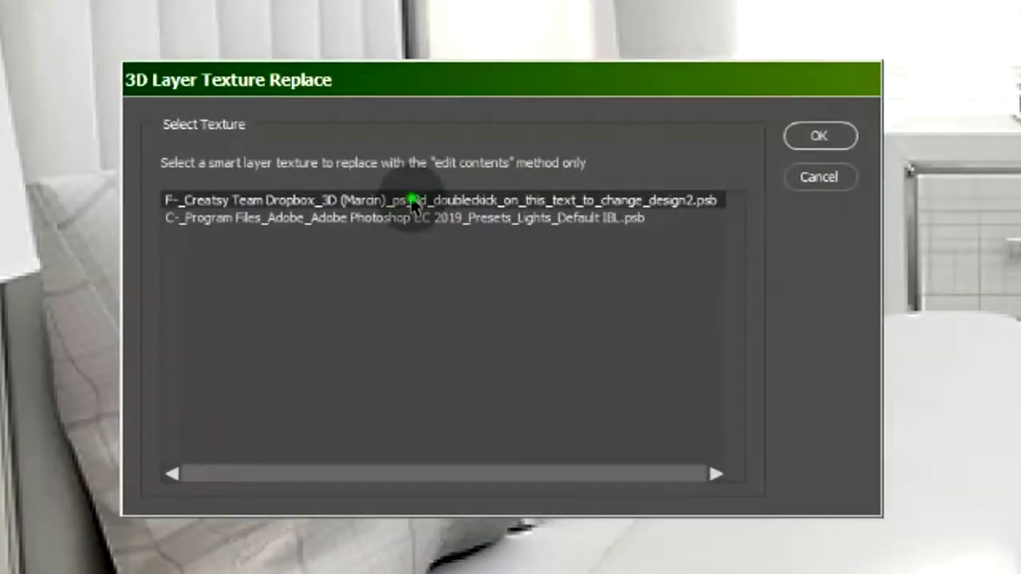
{"action": "left_click", "coordinate": [815, 136]}
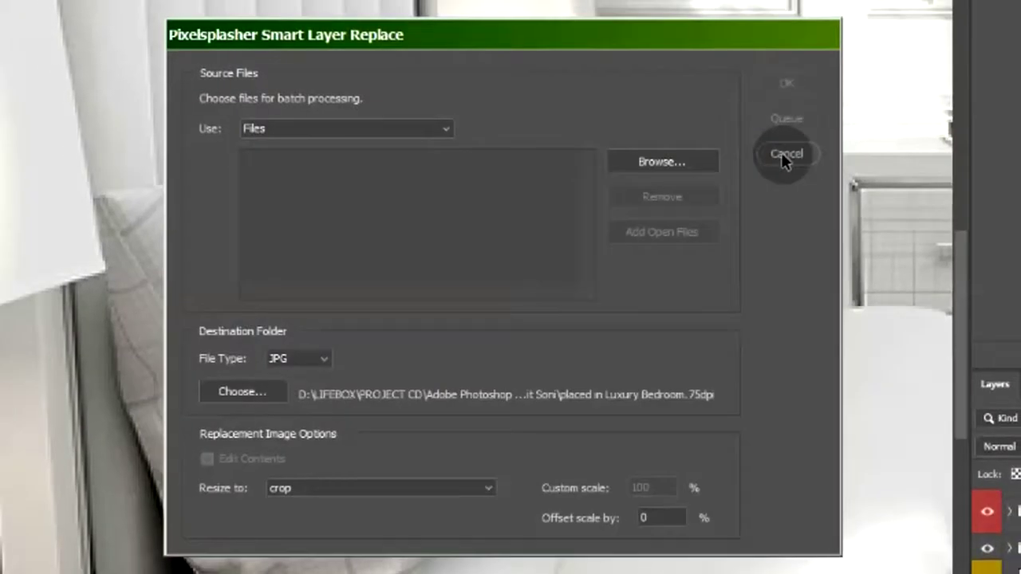
- Pick Reuss.jpg and Rangitikei.jpg as the source images and render the bedroom scene as JPGs
{"action": "left_click", "coordinate": [700, 162]}
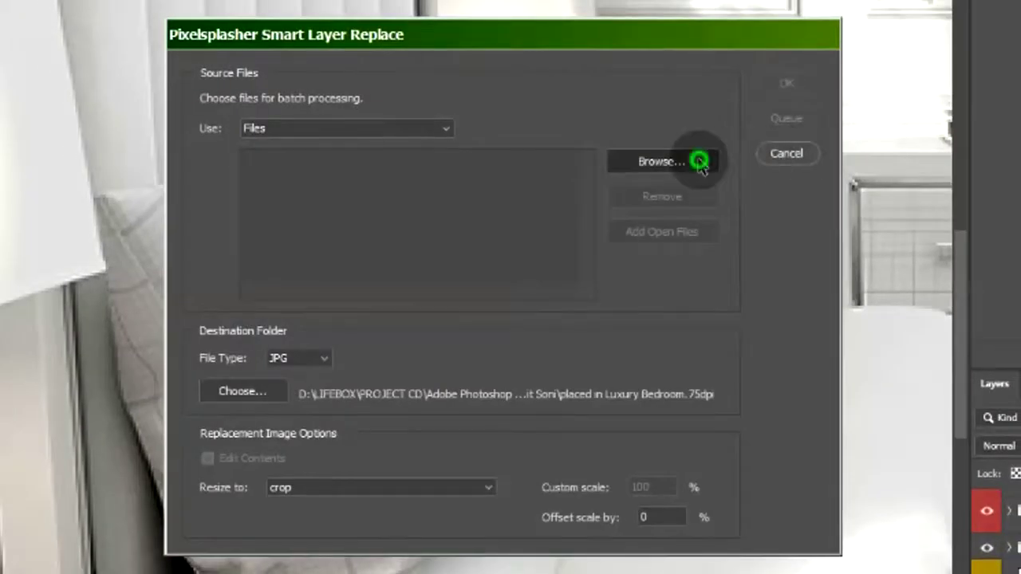
{"action": "left_click_drag", "start_coordinate": [51, 340], "coordinate": [278, 207]}
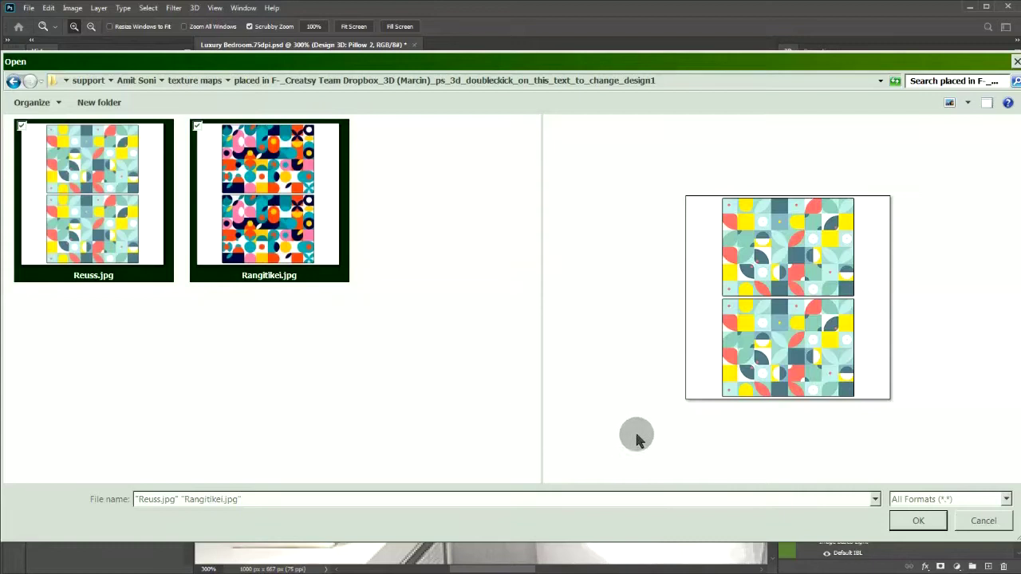
{"action": "left_click", "coordinate": [921, 521]}
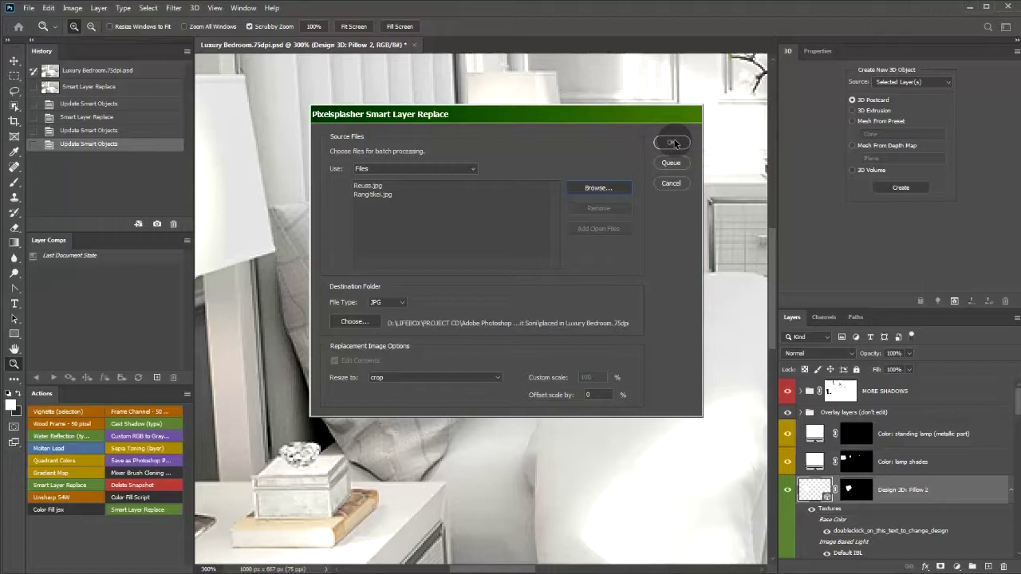
{"action": "left_click", "coordinate": [673, 142]}
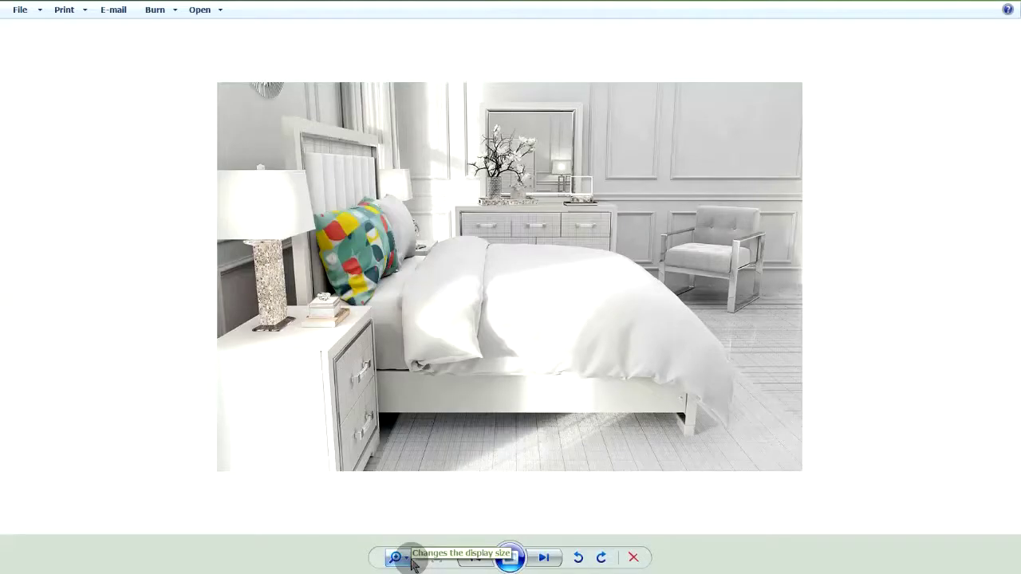
- Zoom into the teal-and-yellow pillow render, then into the pink-and-navy Rangitikei render
{"action": "scroll", "coordinate": [653, 300], "scroll_direction": "up", "scroll_amount": 5}
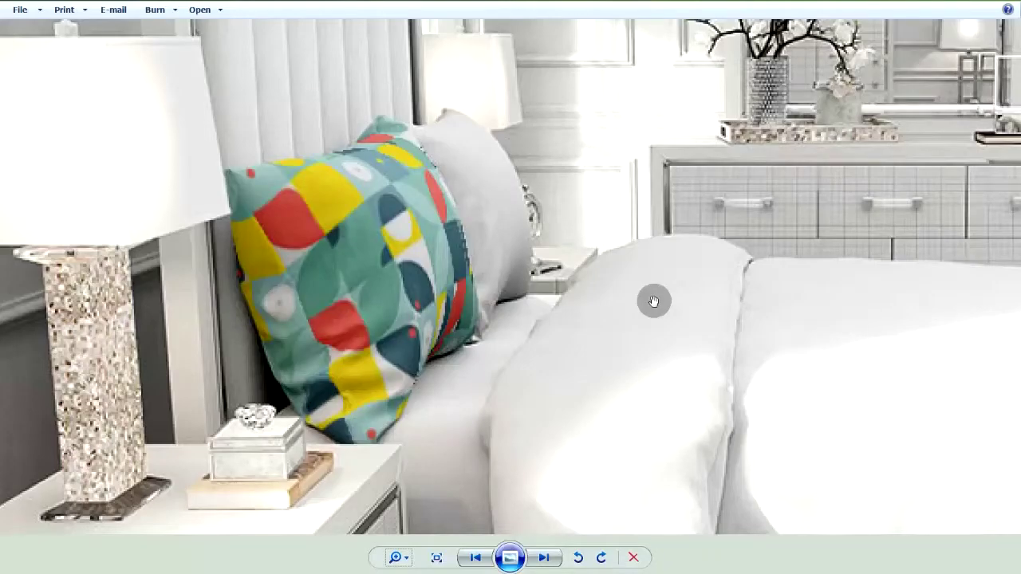
{"action": "left_click", "coordinate": [542, 552]}
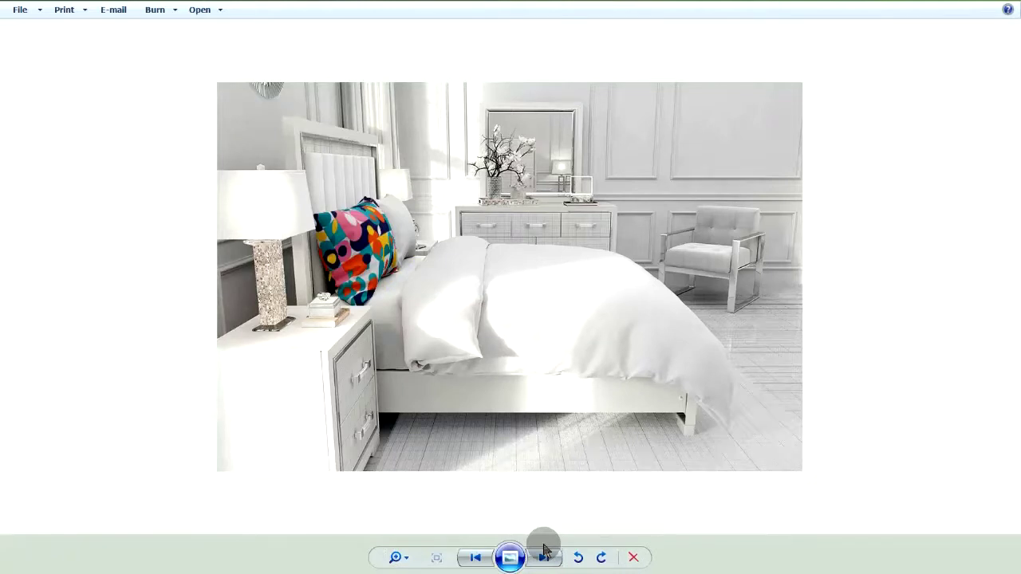
{"action": "scroll", "coordinate": [477, 415], "scroll_direction": "up", "scroll_amount": 4}
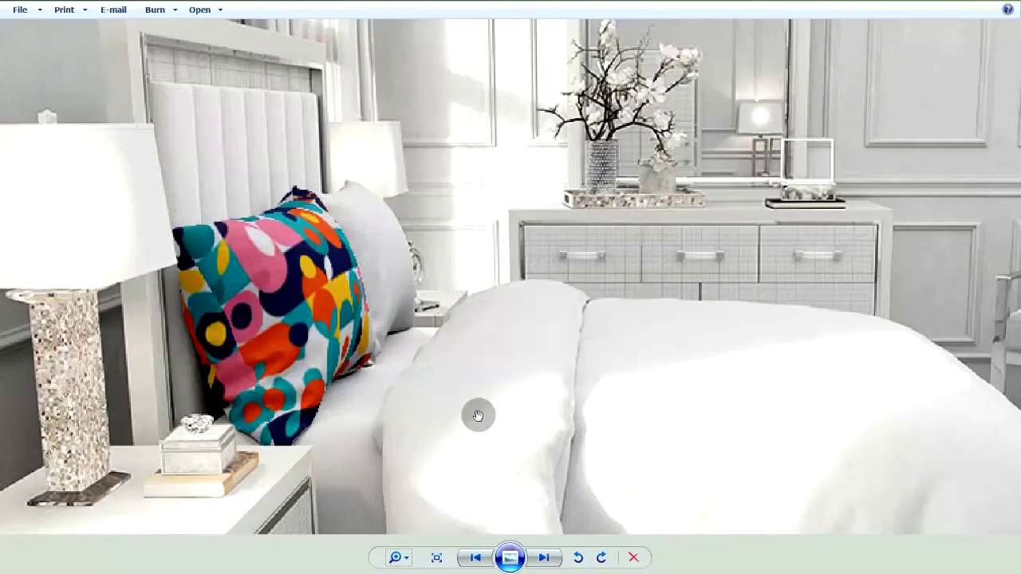